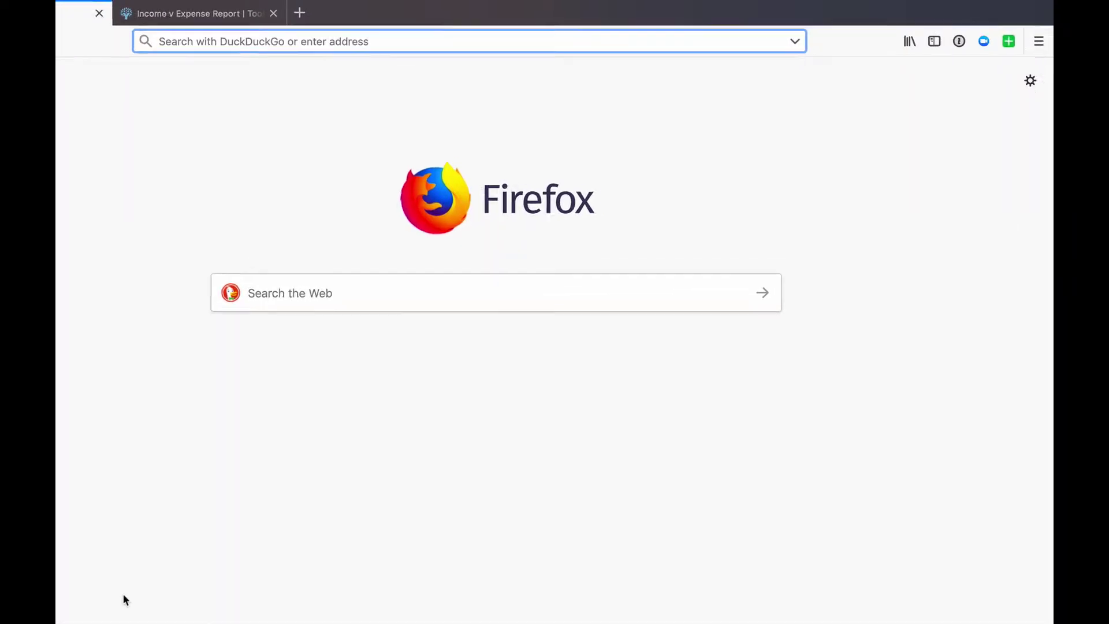
# - Open the settings page of the Toolkit for YNAB extension
pyautogui.click(1009, 55)
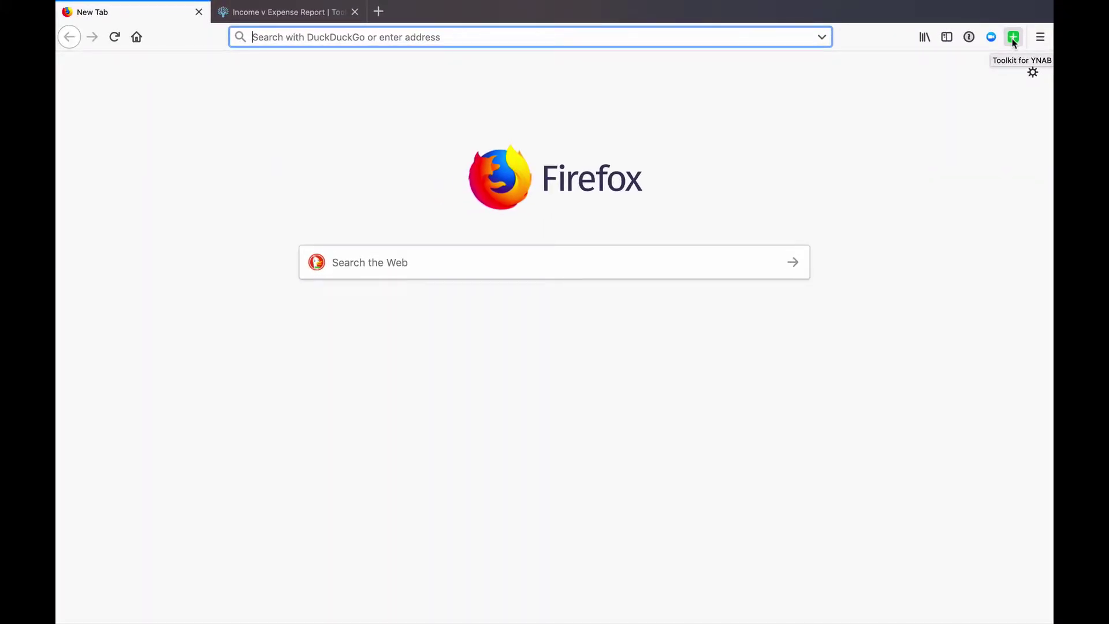
pyautogui.click(1013, 38)
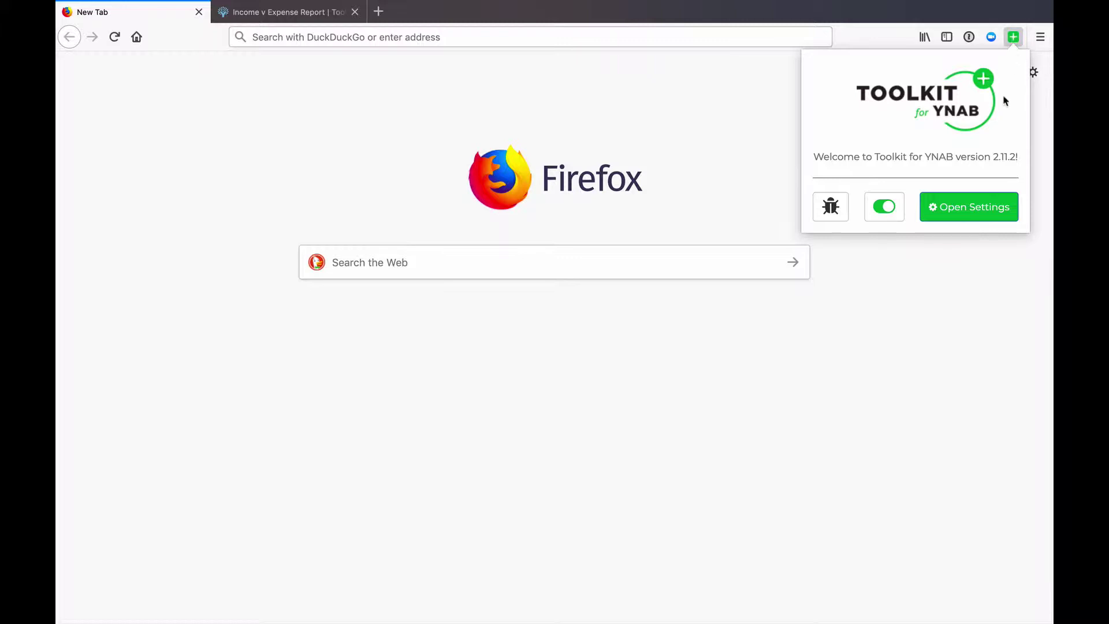
pyautogui.click(976, 208)
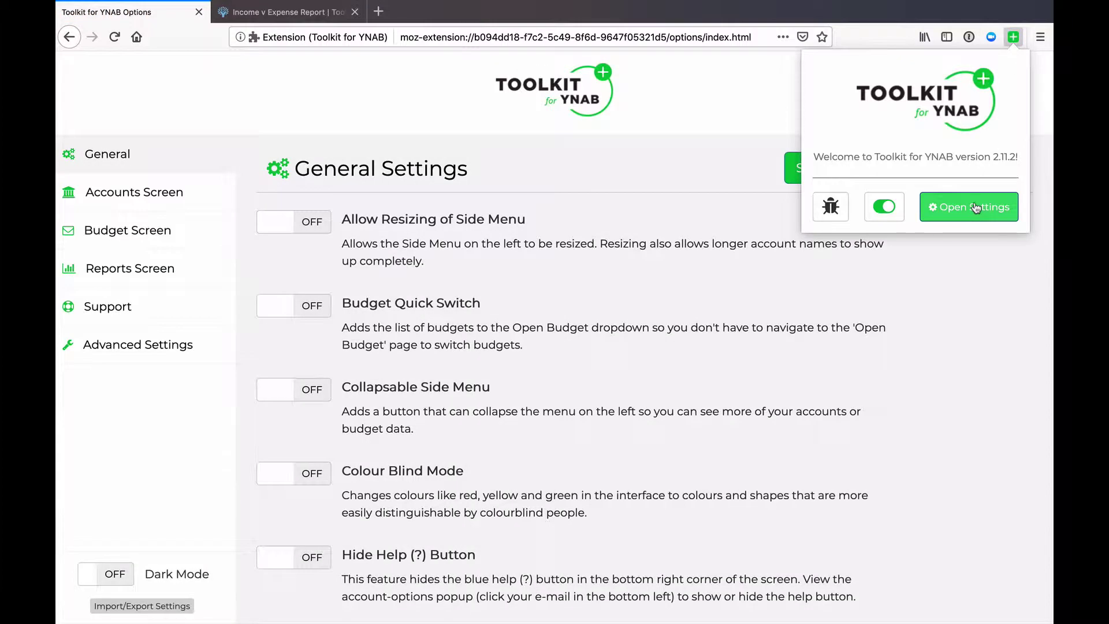
pyautogui.click(420, 133)
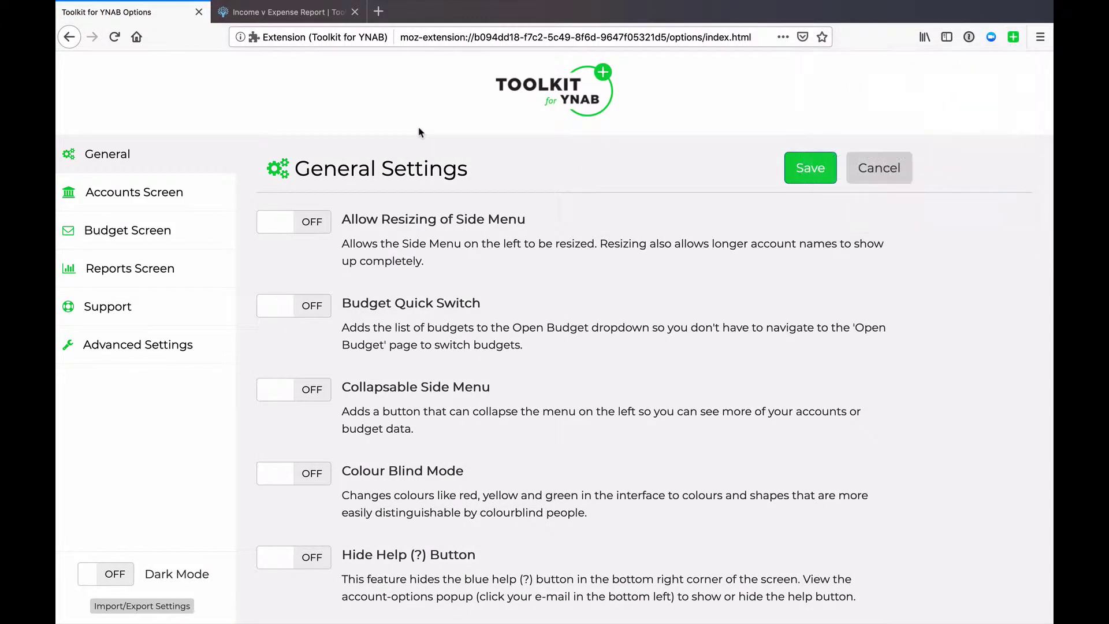
pyautogui.click(455, 131)
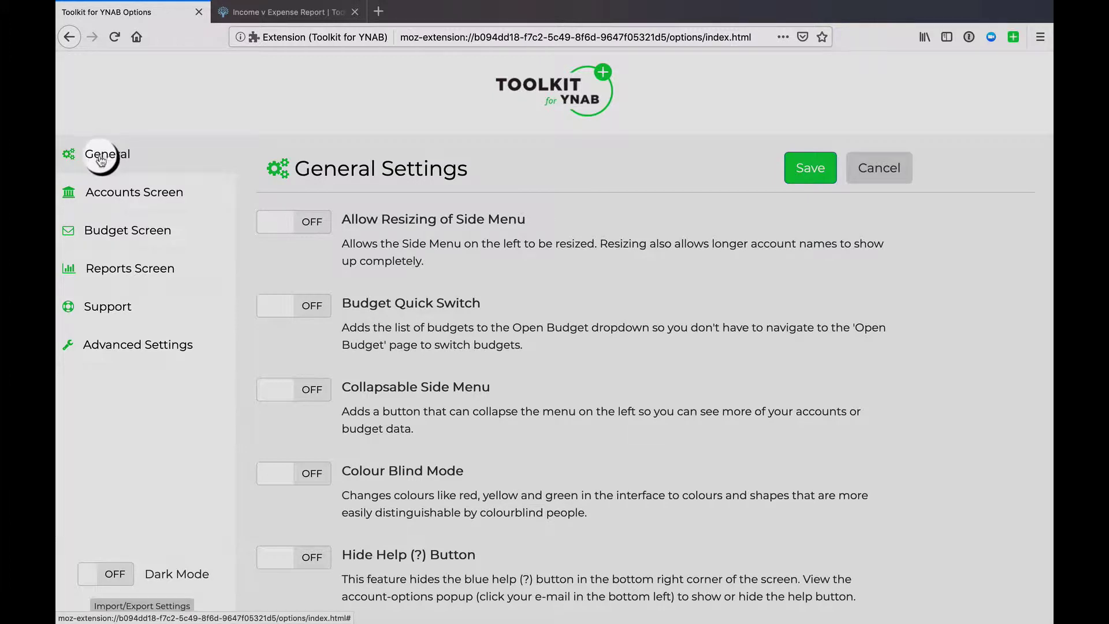
# - Browse the toolkit's Accounts Screen, Budget Screen and Reports Screen settings
pyautogui.click(104, 195)
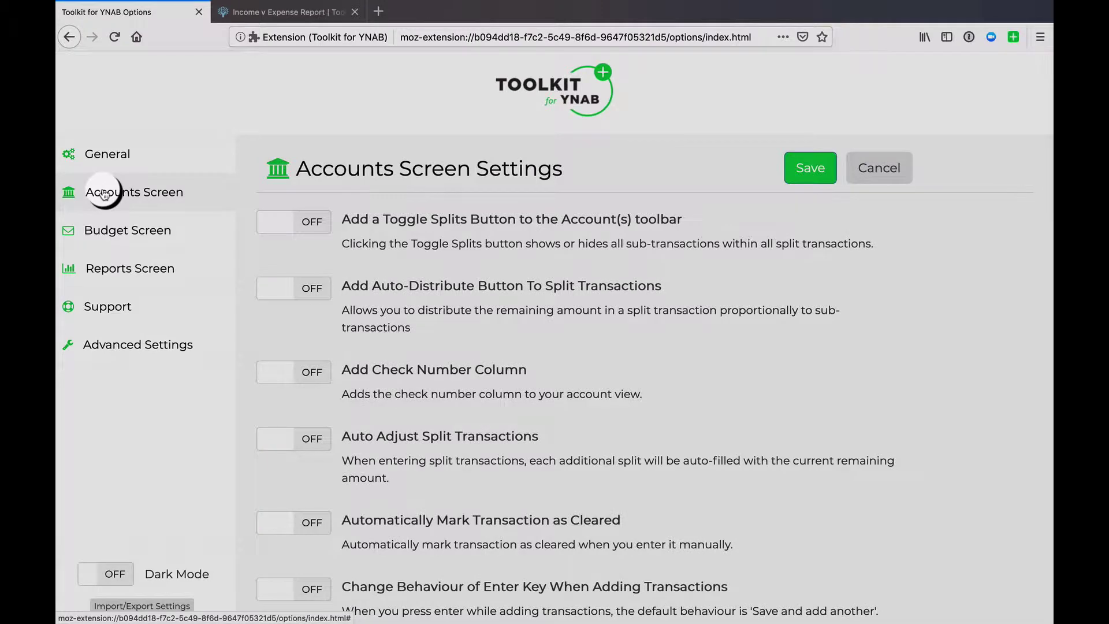
pyautogui.click(101, 231)
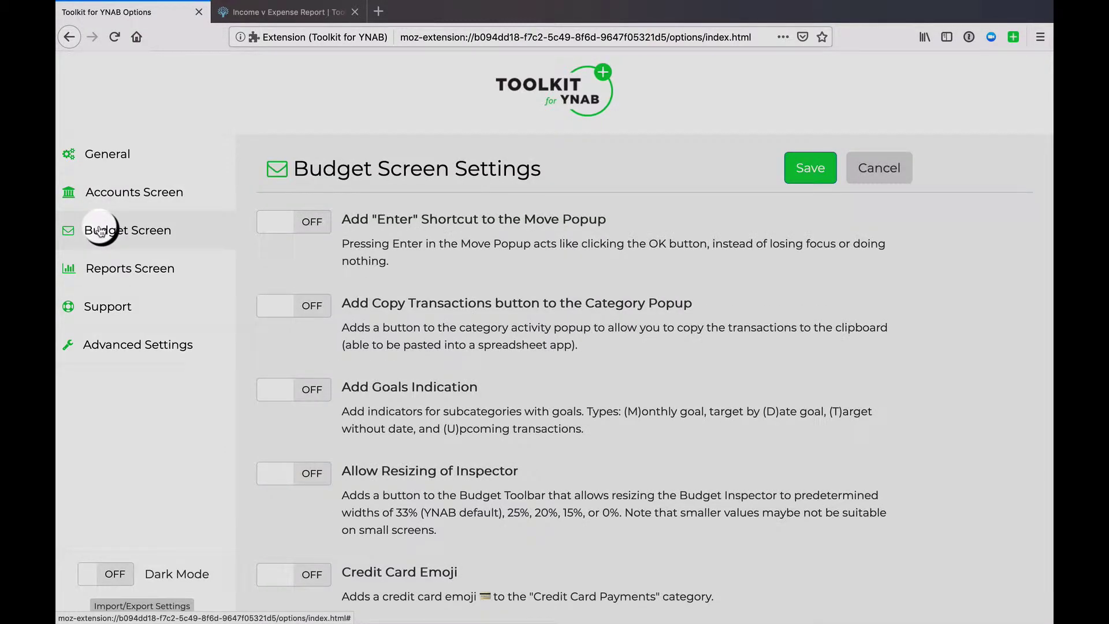
pyautogui.click(107, 269)
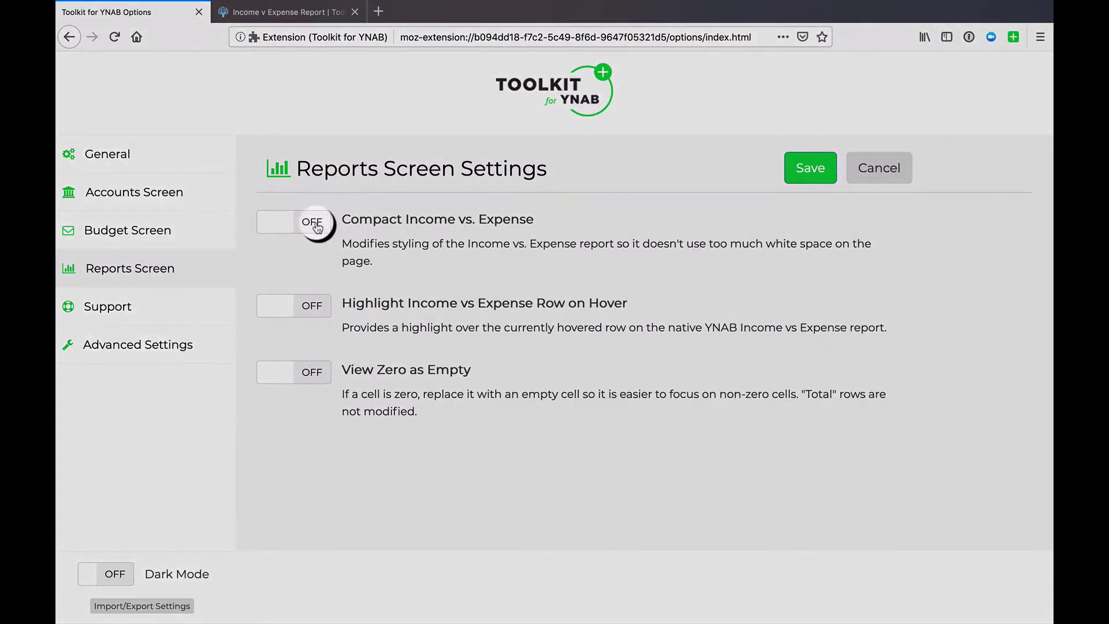
# - Turn on Compact Income vs. Expense, save the toolkit settings and reload the Income v Expense report
pyautogui.click(311, 222)
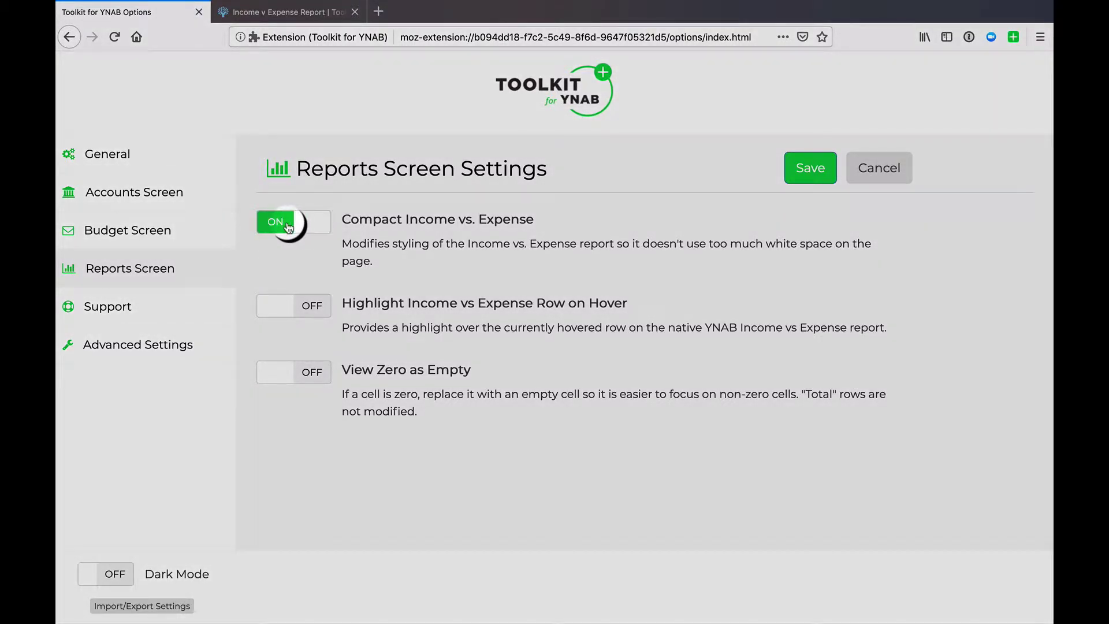
pyautogui.click(292, 222)
pyautogui.click(298, 222)
pyautogui.click(689, 192)
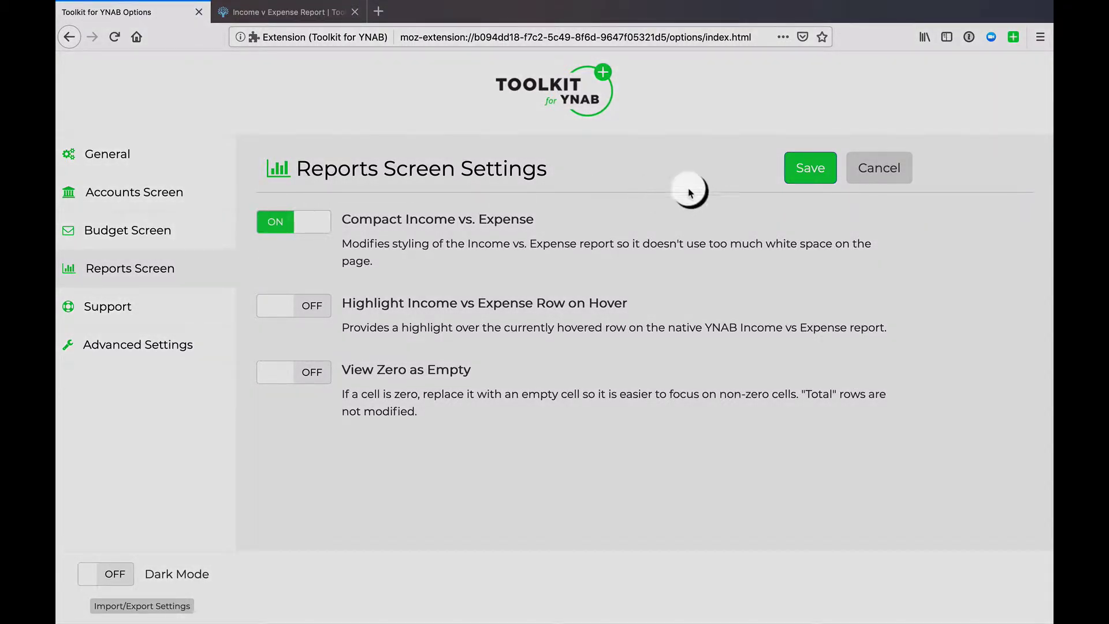
pyautogui.click(808, 168)
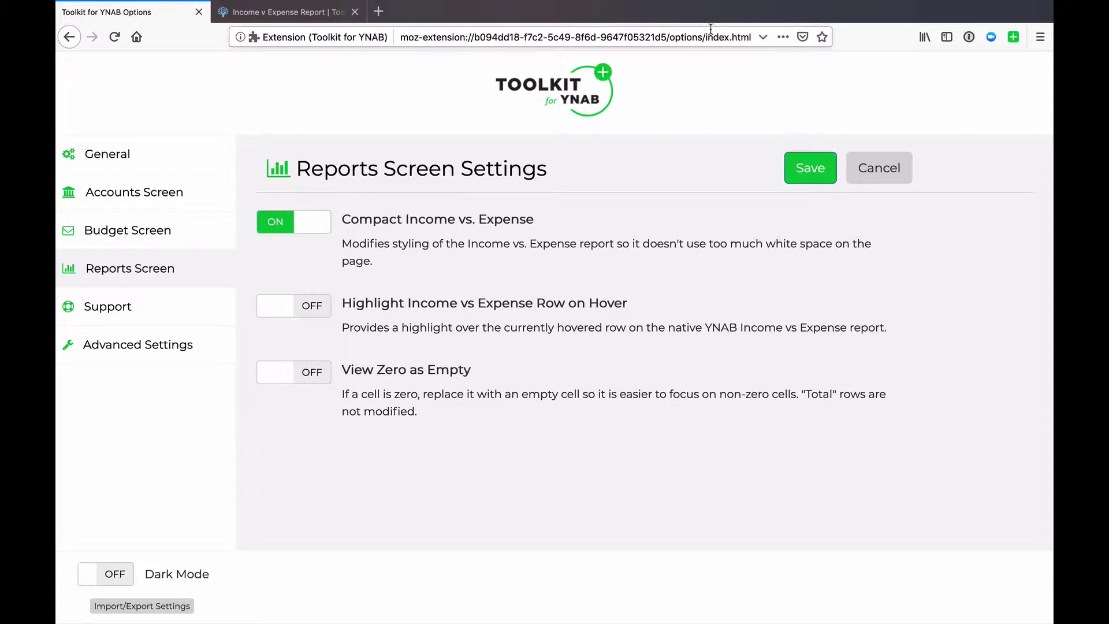
pyautogui.click(298, 12)
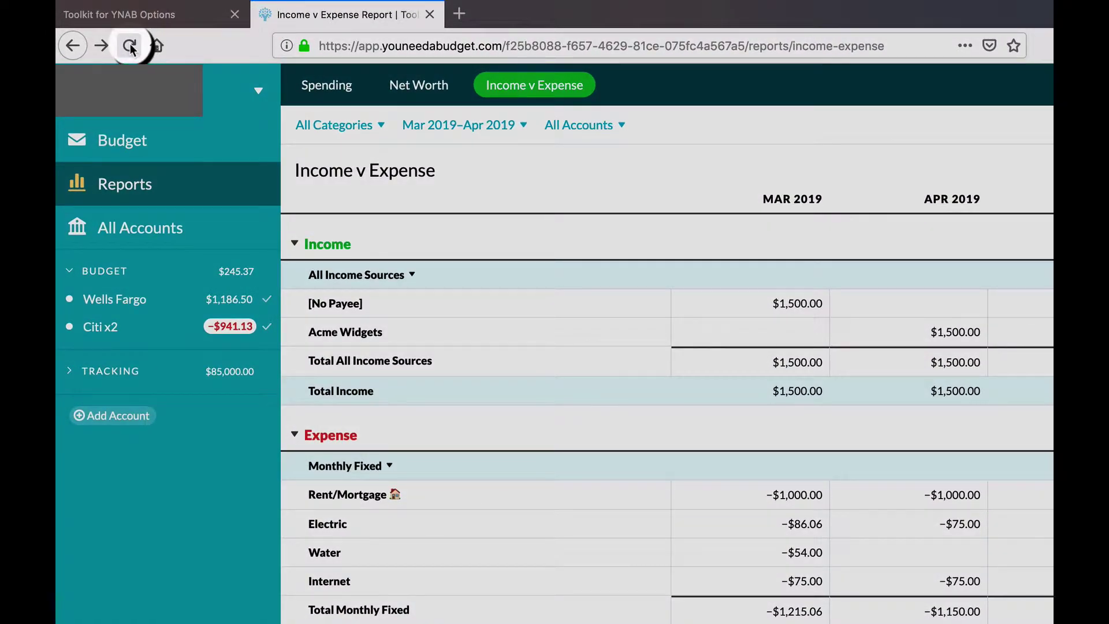
pyautogui.click(130, 45)
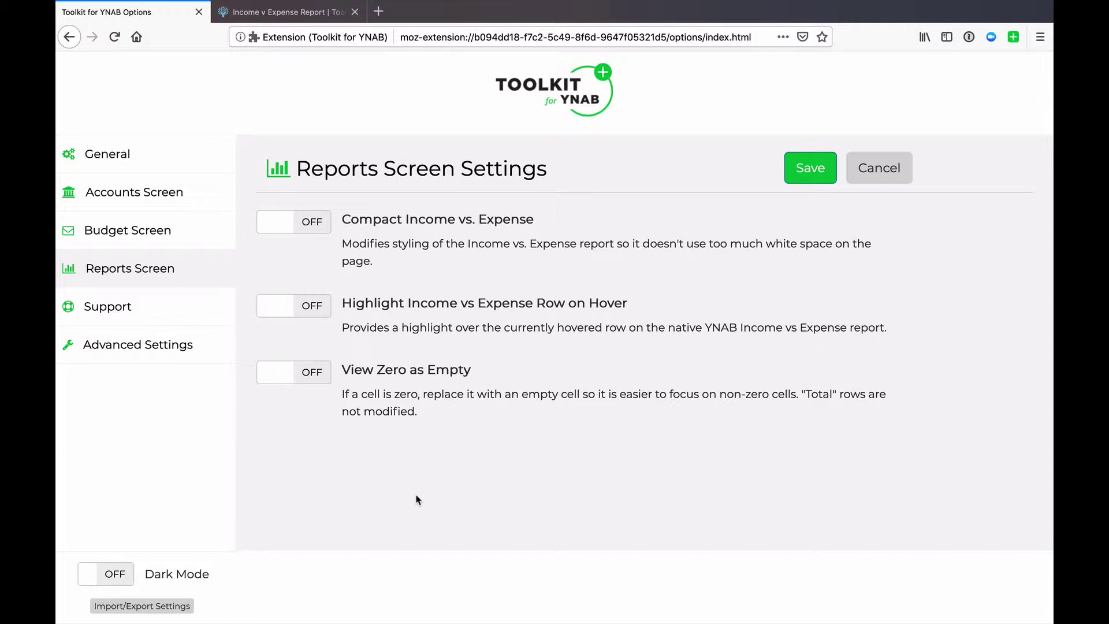
# - Check the Income v Expense report, find the Toolkit Reports option in the General settings, and return to the Reports Screen settings
pyautogui.click(273, 8)
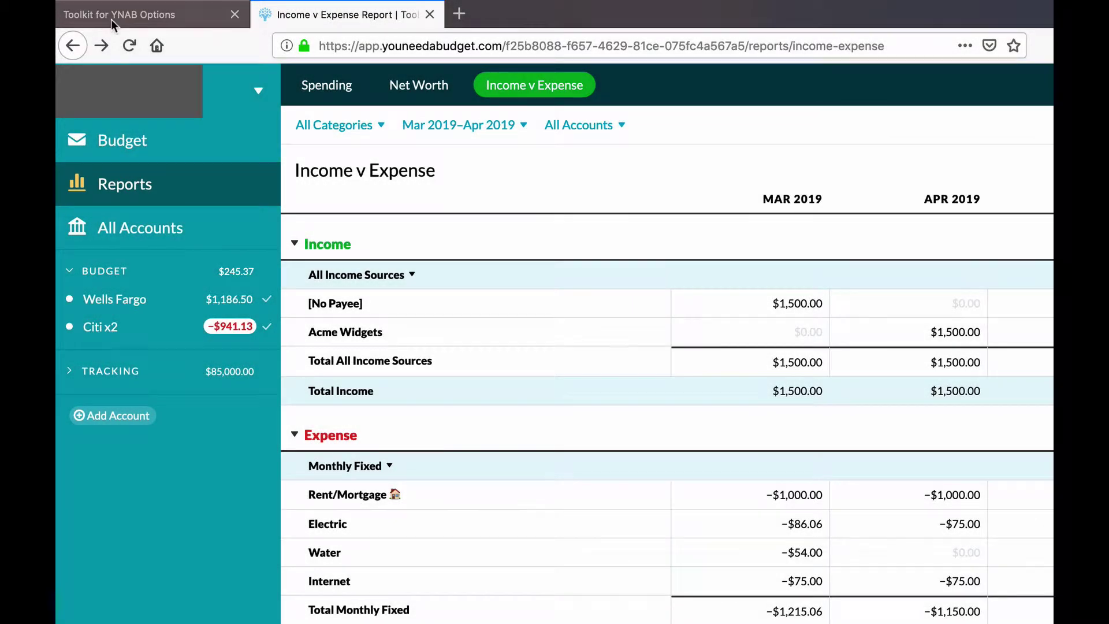
pyautogui.click(113, 23)
pyautogui.click(138, 203)
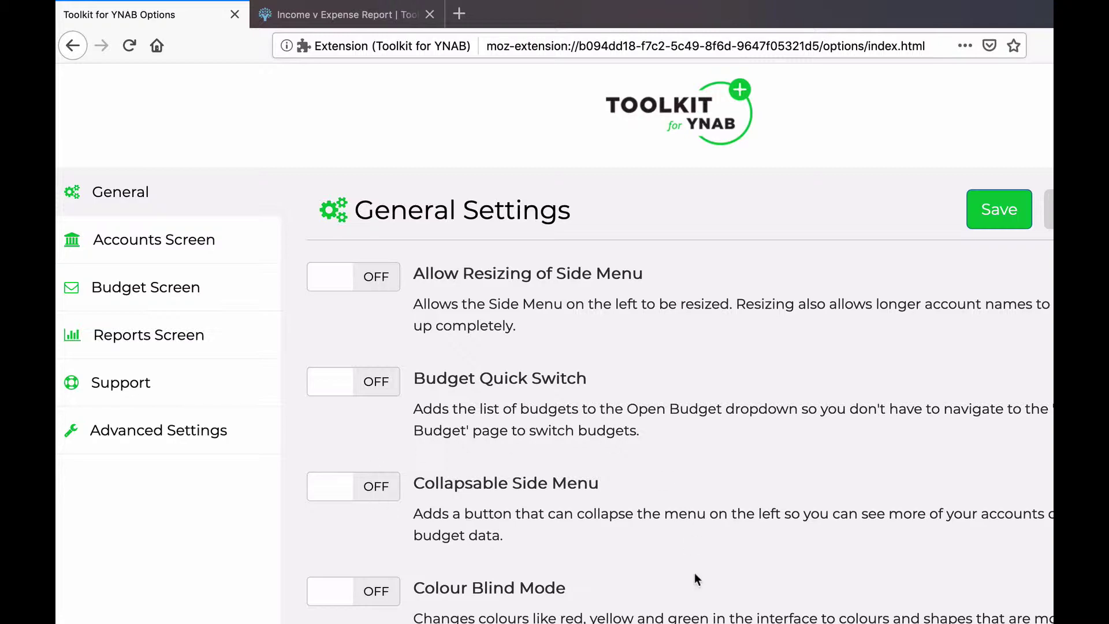
pyautogui.scroll(-7, 689, 591)
pyautogui.scroll(-5, 689, 591)
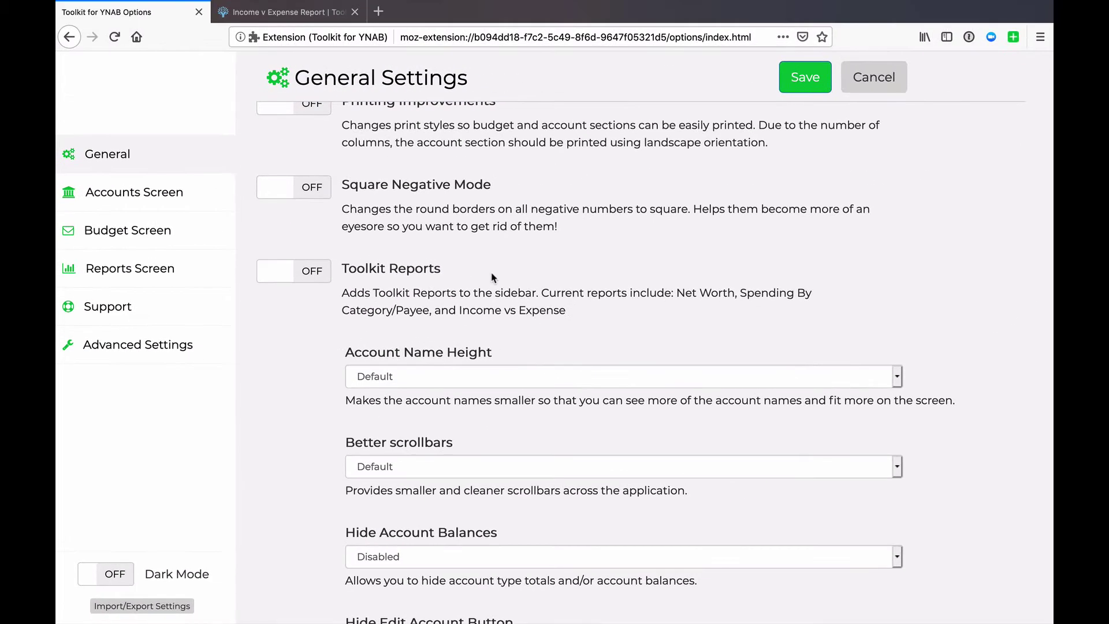
pyautogui.click(117, 269)
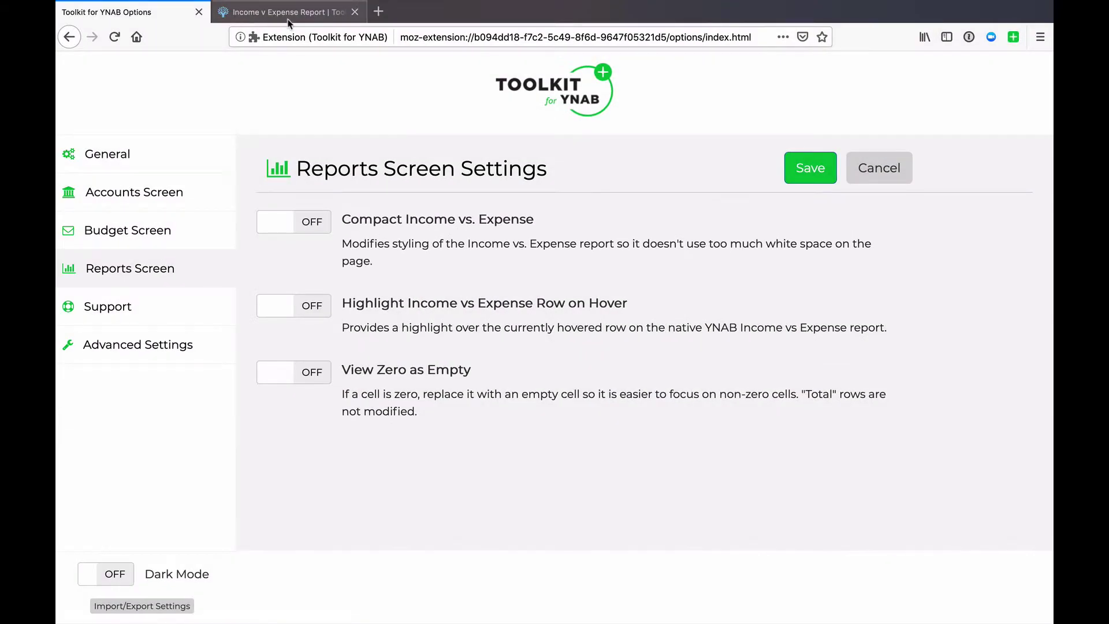
# - Examine the uncompacted Income v Expense report for March and April 2019 from the income section down to Net Income
pyautogui.click(287, 17)
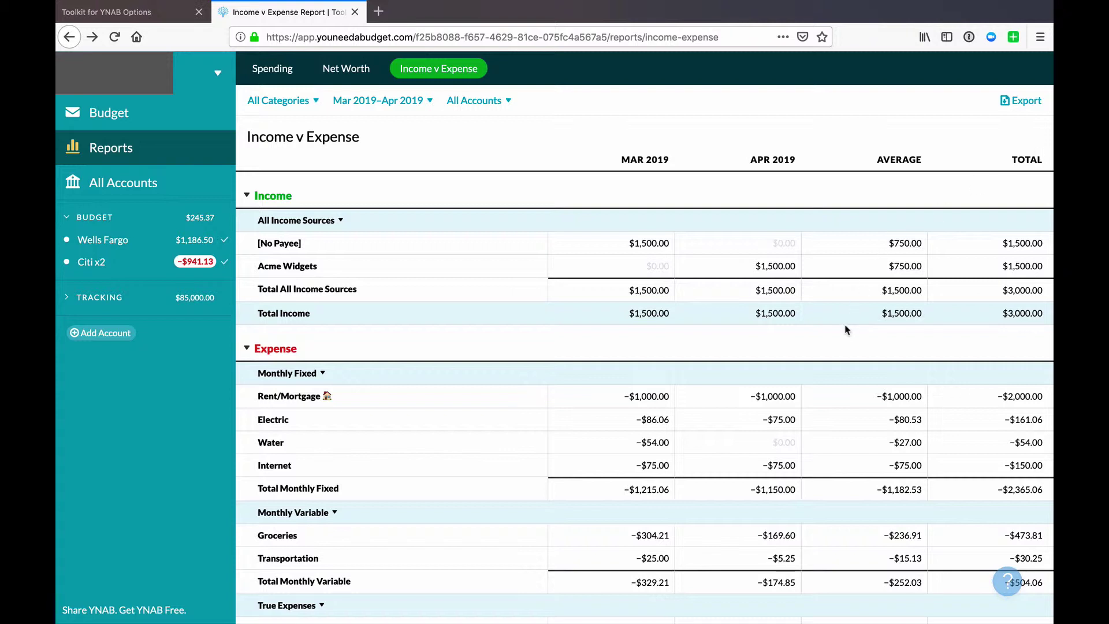
pyautogui.scroll(-7, 653, 433)
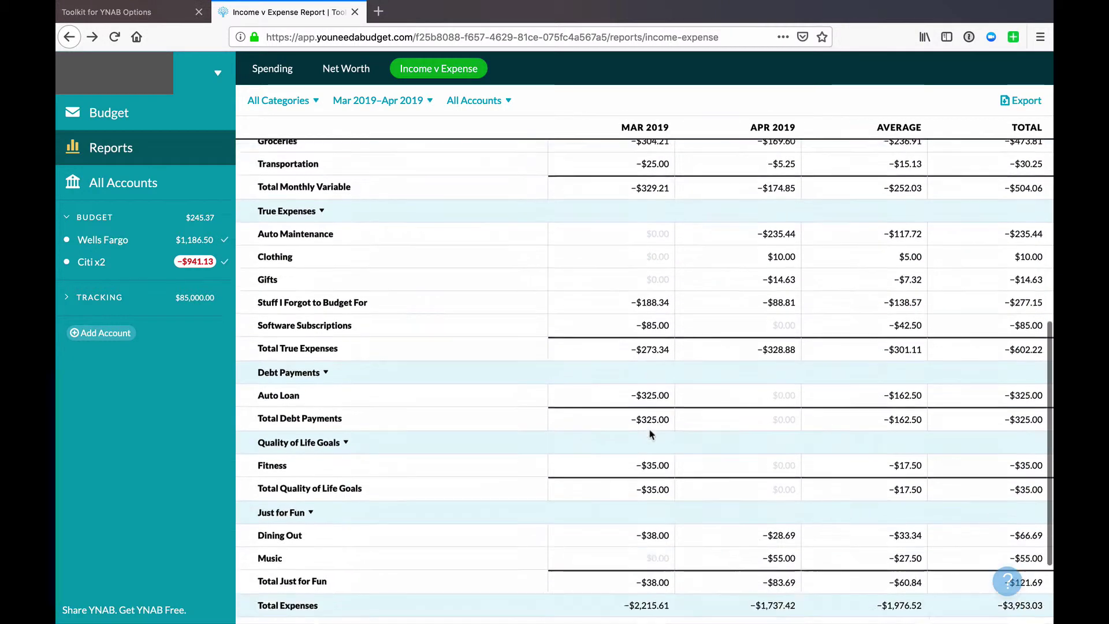
pyautogui.scroll(-2, 651, 434)
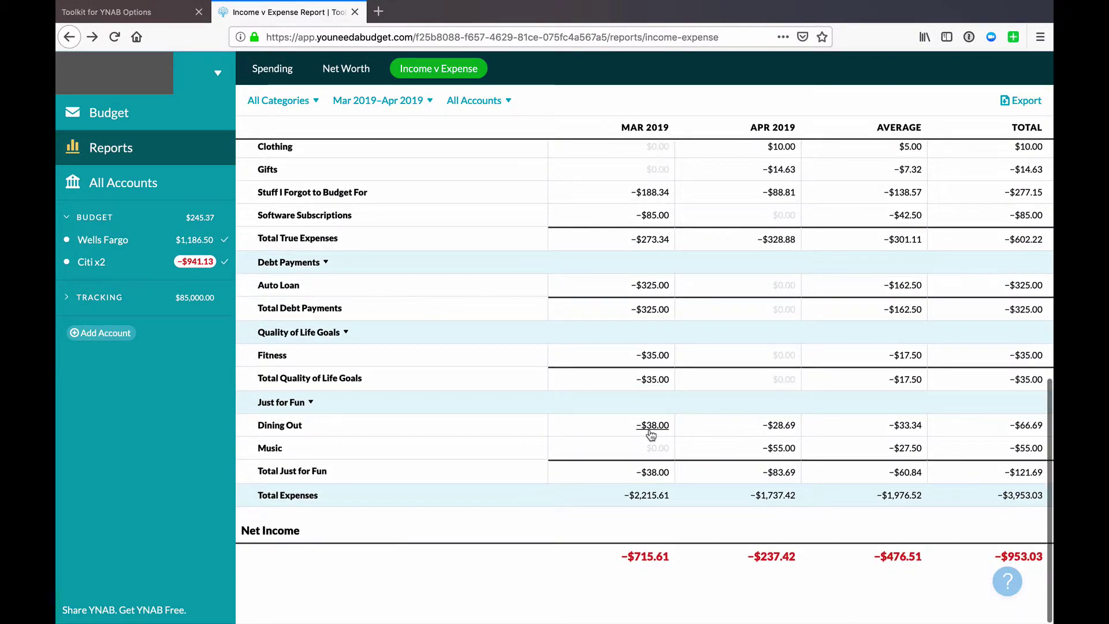
pyautogui.scroll(9, 651, 435)
pyautogui.scroll(-8, 651, 435)
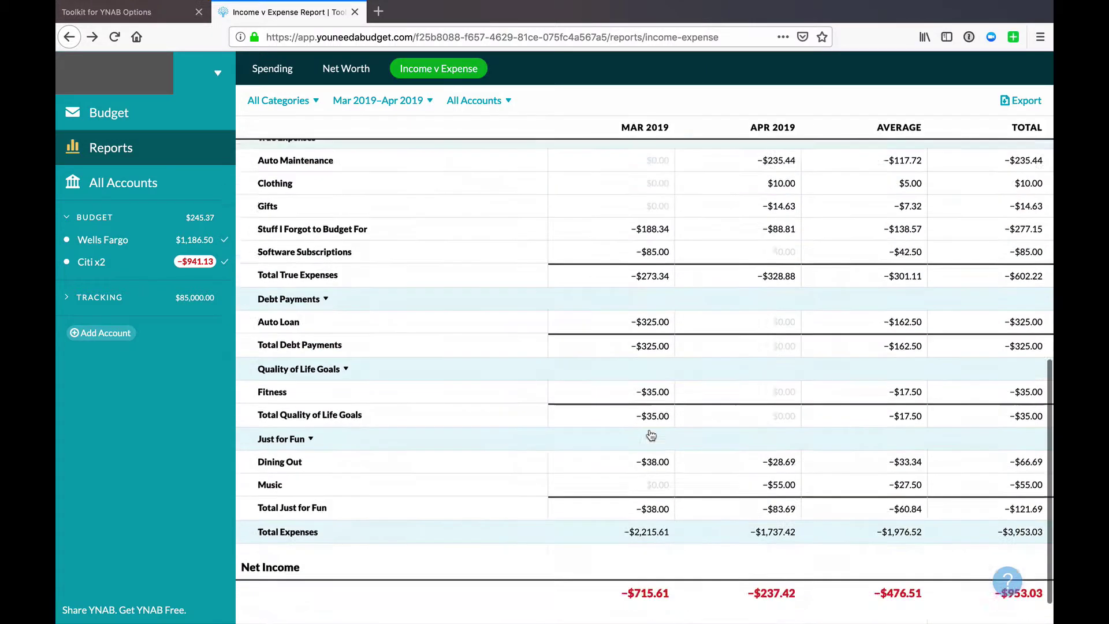
pyautogui.scroll(-1, 651, 435)
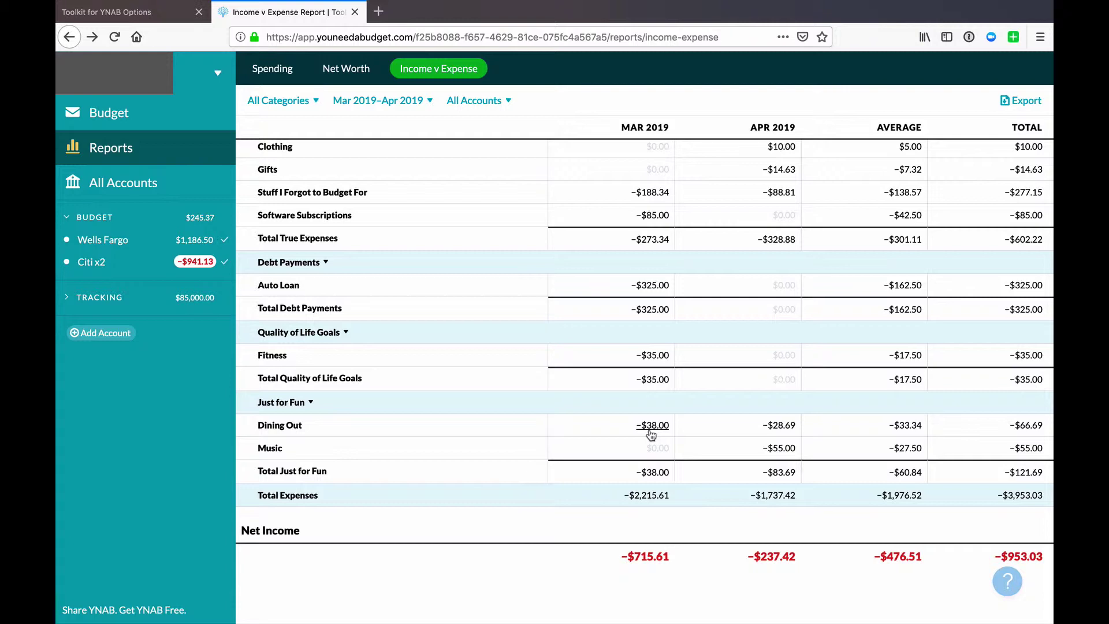
# - Enable Compact Income vs. Expense in the Reports Screen settings, save, and refresh the Income v Expense report
pyautogui.click(127, 12)
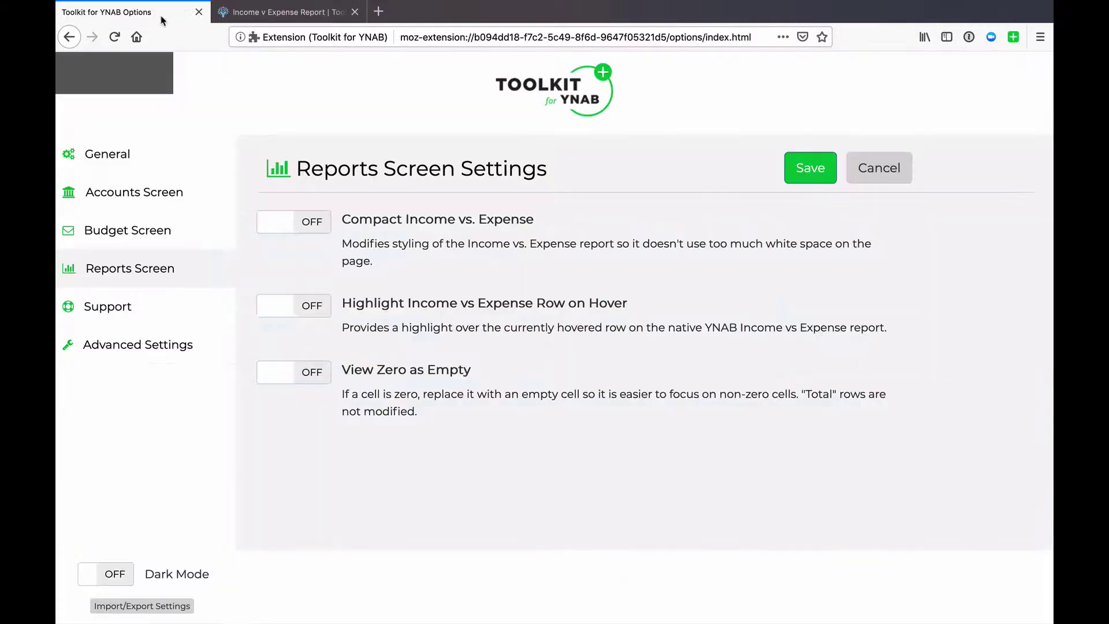
pyautogui.click(314, 220)
pyautogui.click(811, 168)
pyautogui.click(289, 11)
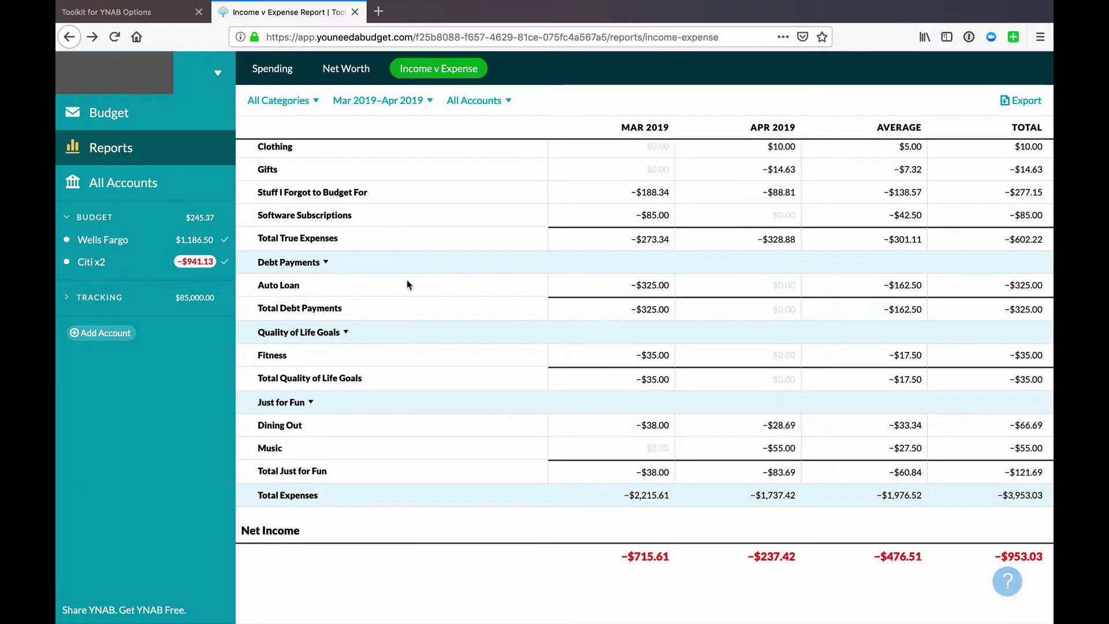
pyautogui.click(114, 36)
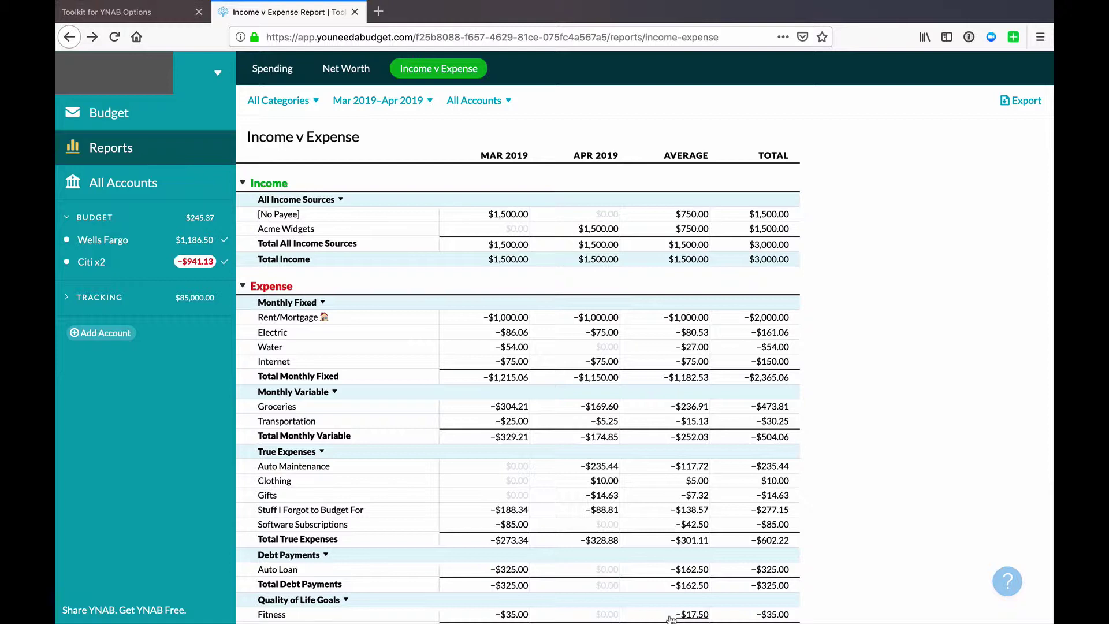
# - Examine the row spacing and column layout of the compacted Income v Expense report down to Net Income
pyautogui.moveTo(700, 612)
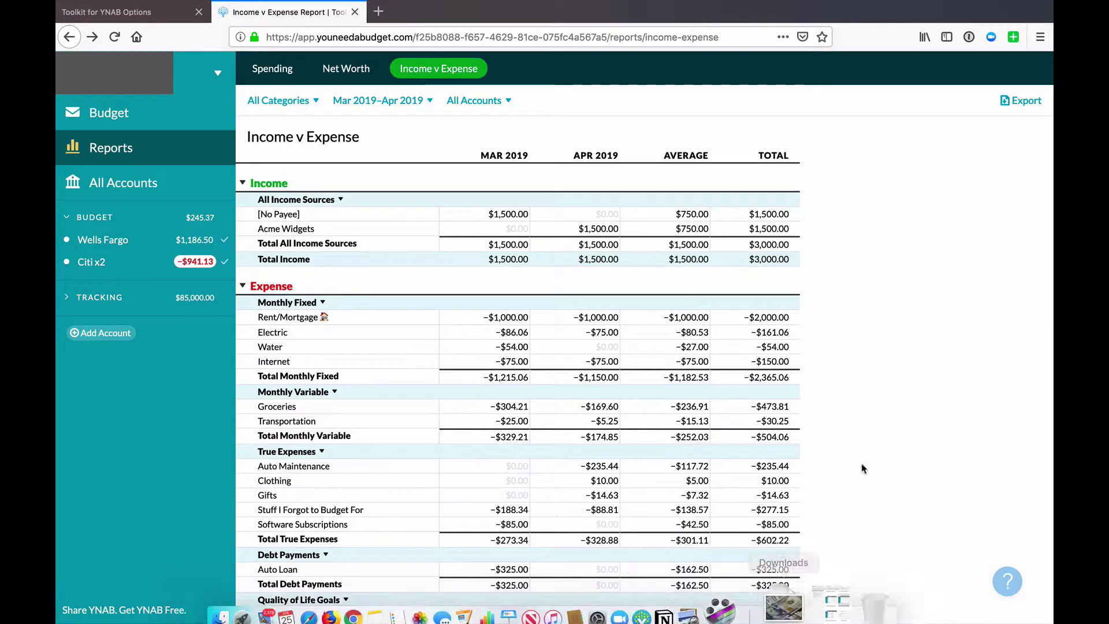
pyautogui.scroll(-5, 560, 409)
pyautogui.scroll(6, 559, 409)
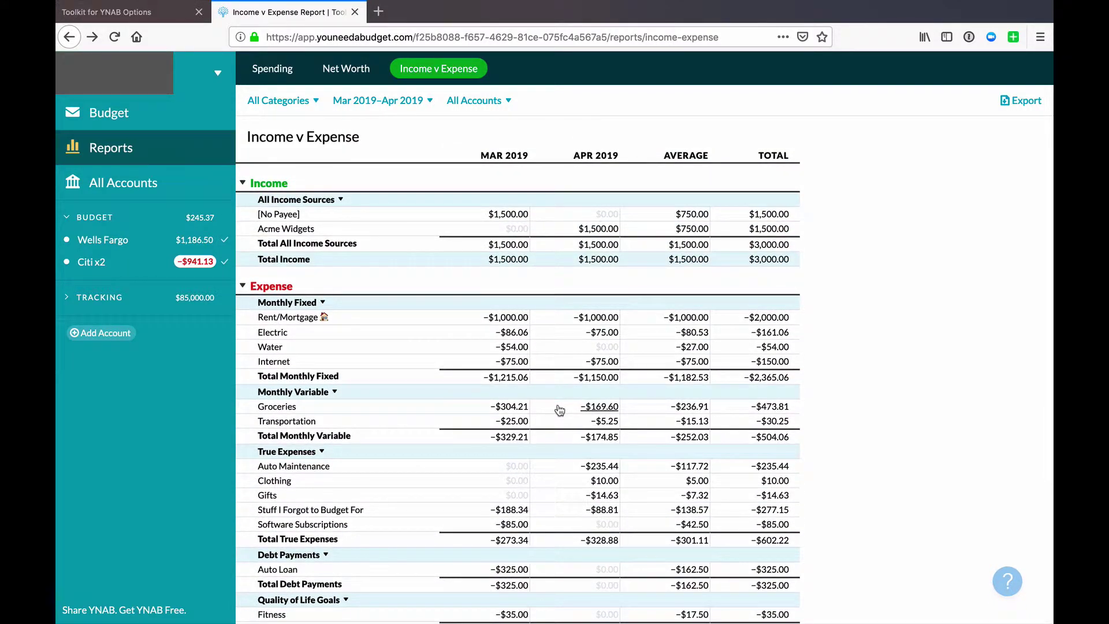
pyautogui.scroll(-5, 560, 409)
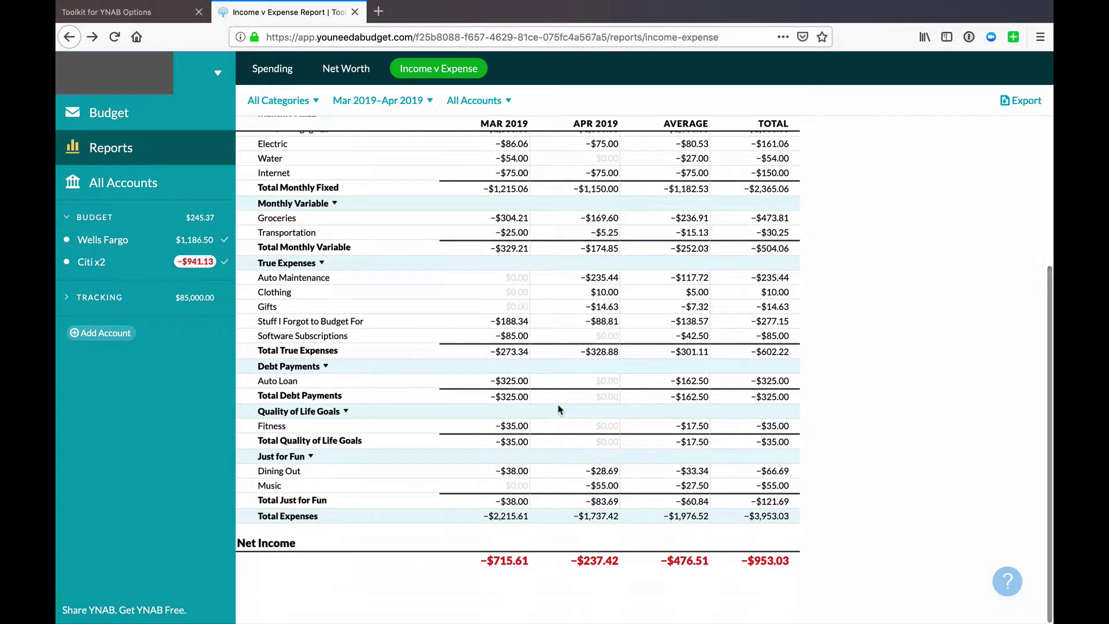
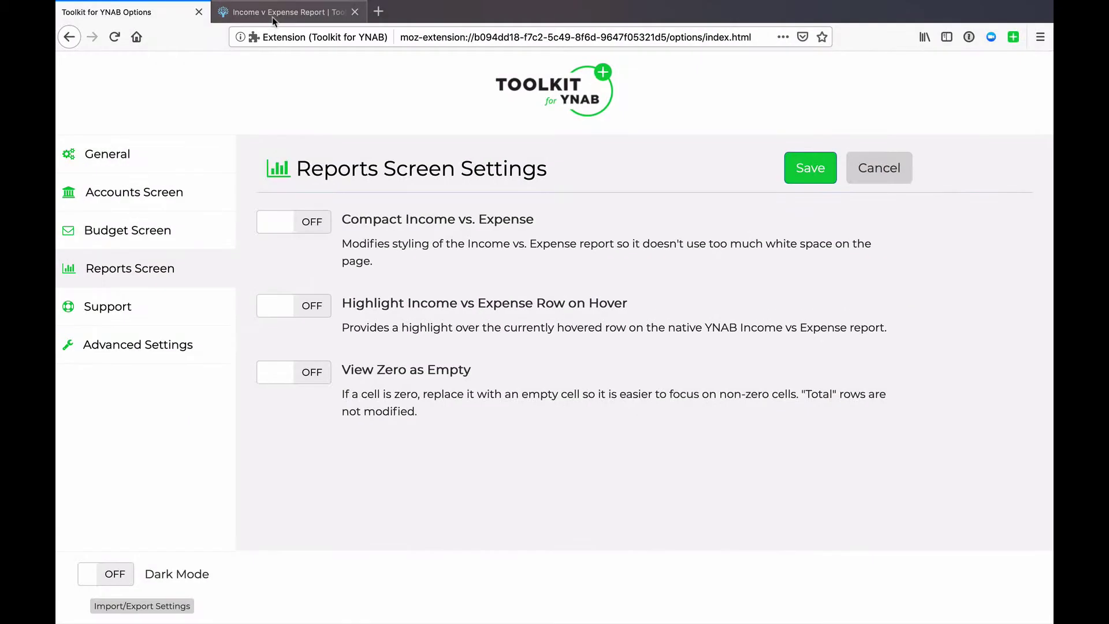
# - Examine the expense rows of the Income v Expense report without row highlighting
pyautogui.click(272, 14)
pyautogui.scroll(-3, 470, 378)
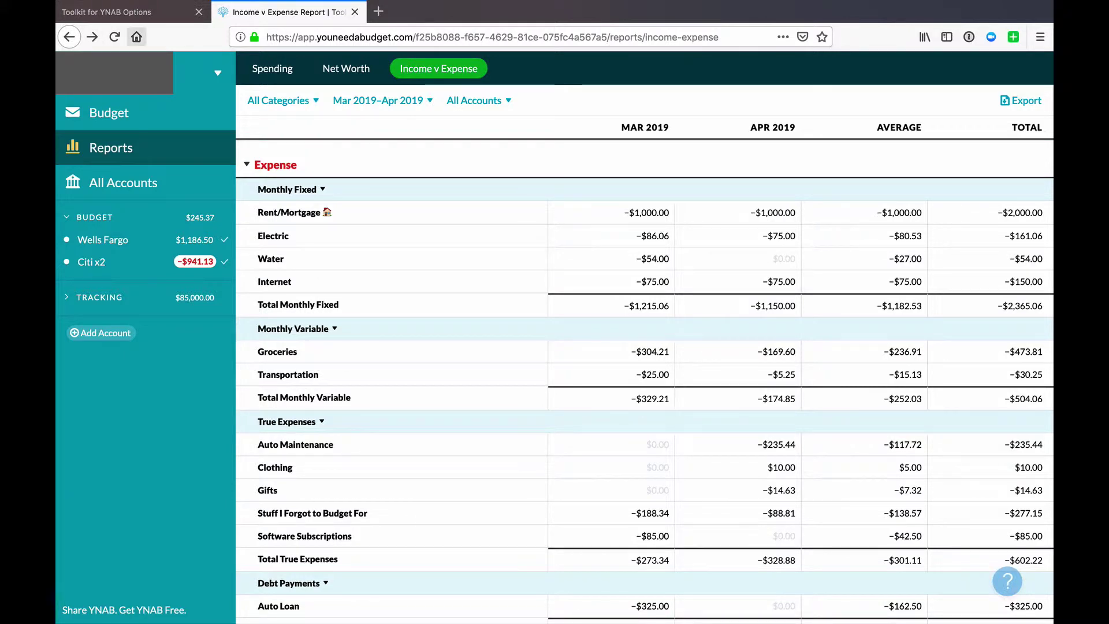
pyautogui.click(465, 242)
pyautogui.scroll(1, 465, 240)
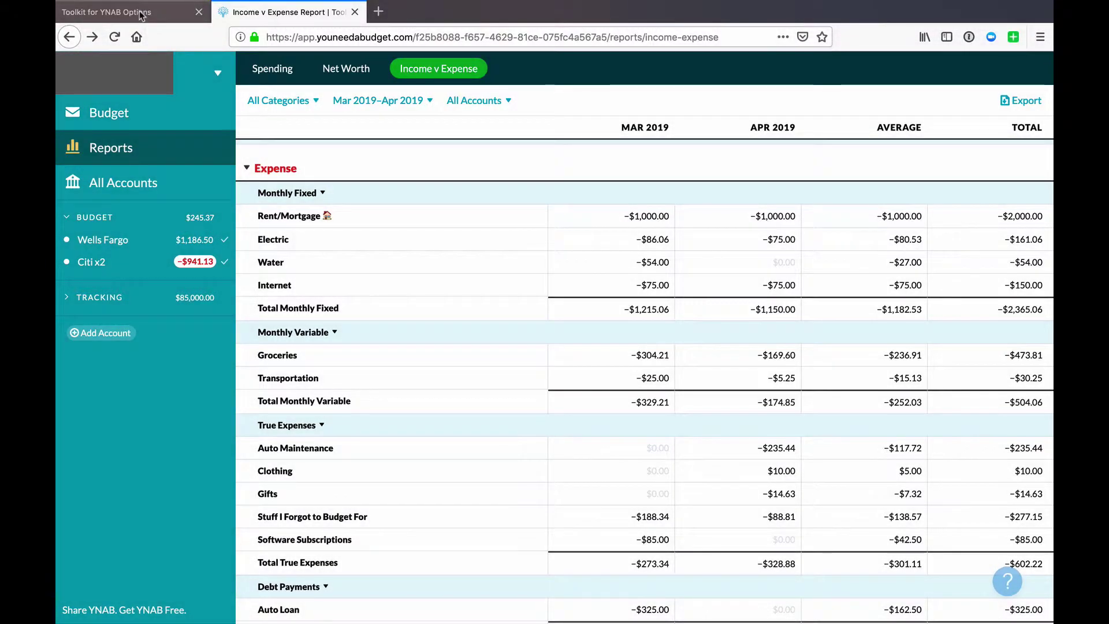
# - Turn on Highlight Income vs Expense Row on Hover, save, and reload the report to check the highlighting on the Monthly Fixed rows
pyautogui.click(120, 12)
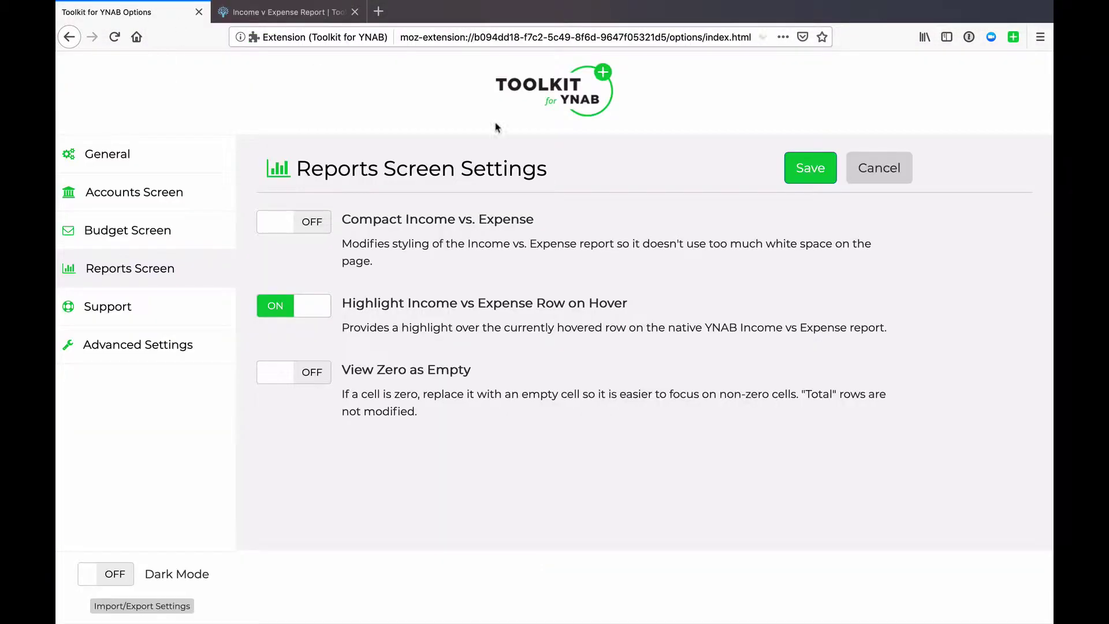
pyautogui.click(810, 168)
pyautogui.click(312, 13)
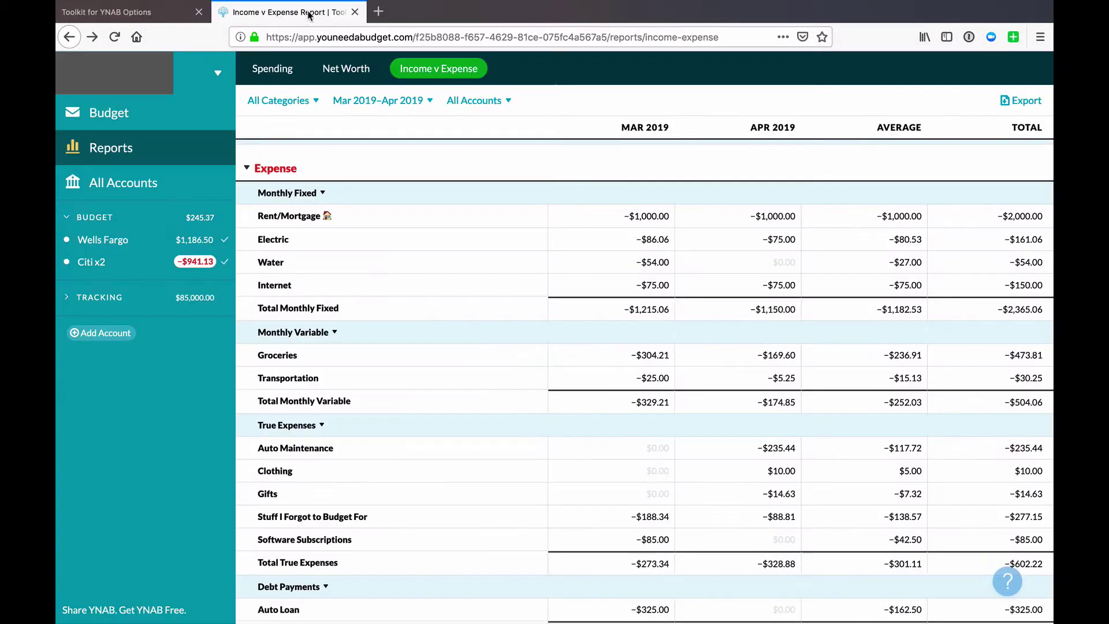
pyautogui.click(114, 37)
pyautogui.moveTo(235, 622)
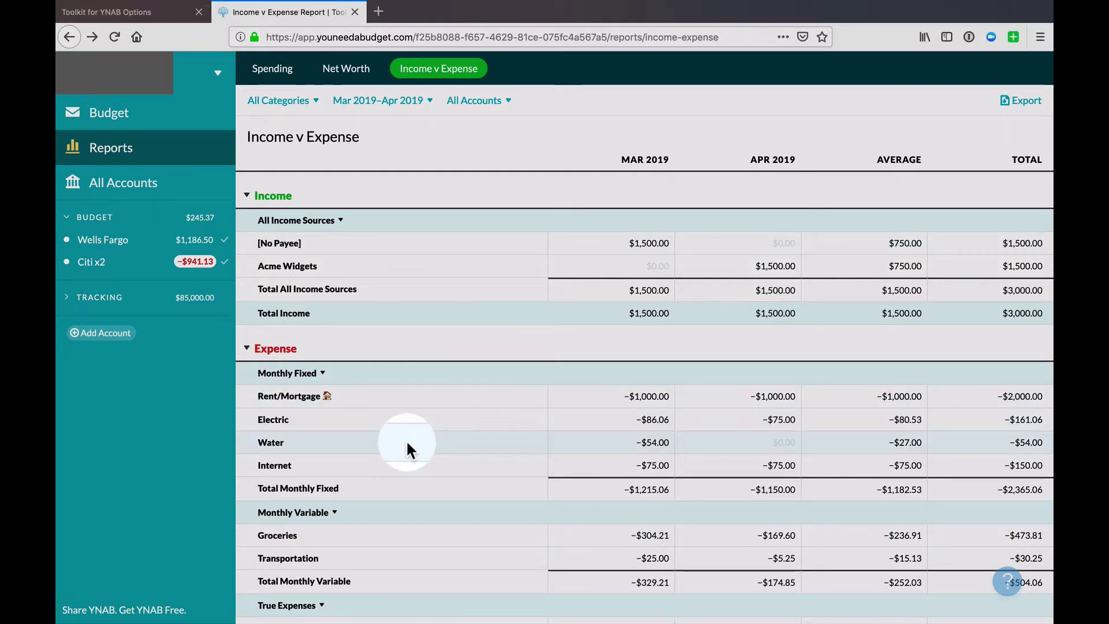
pyautogui.scroll(-1, 408, 446)
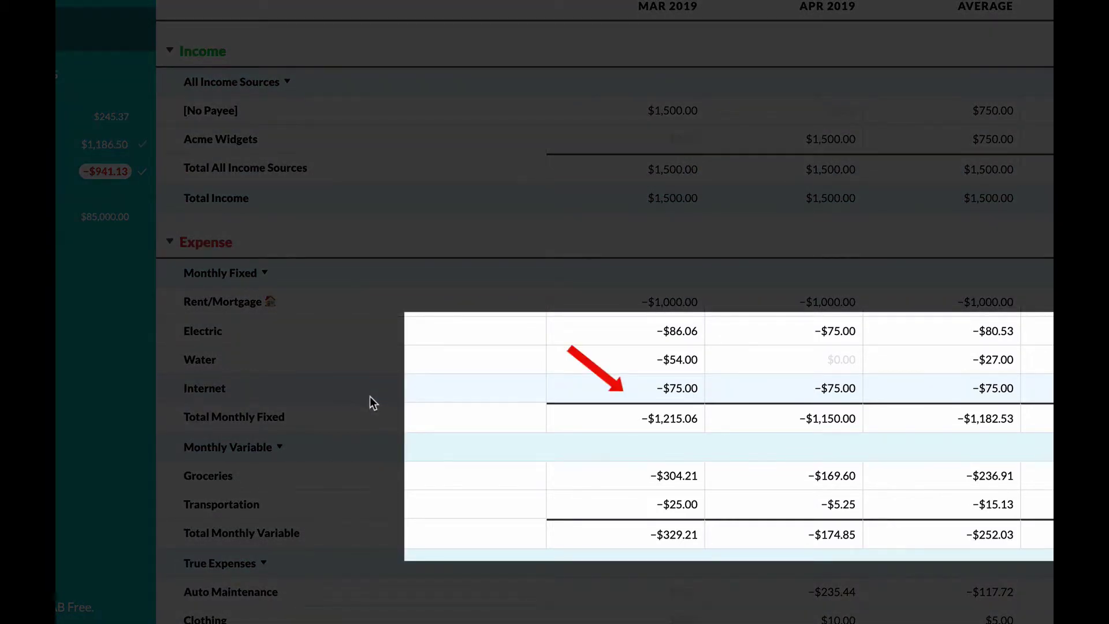
# - Turn on Compact Income vs. Expense alongside the row highlighting option, save the settings, and reload the Income v Expense report
pyautogui.scroll(-1, 369, 403)
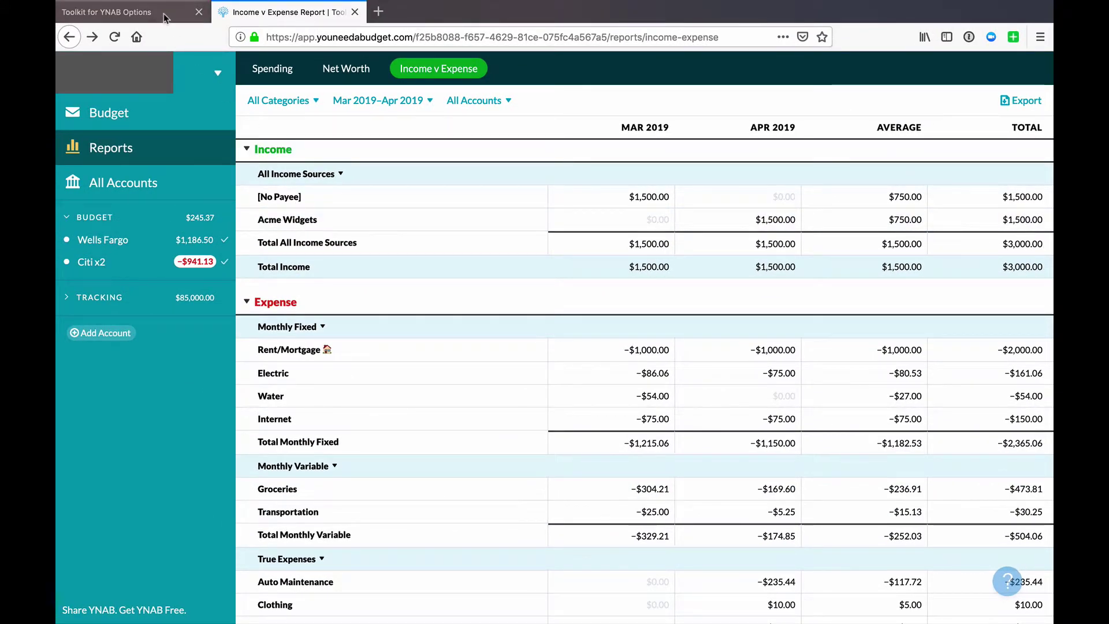
pyautogui.click(164, 13)
pyautogui.click(314, 227)
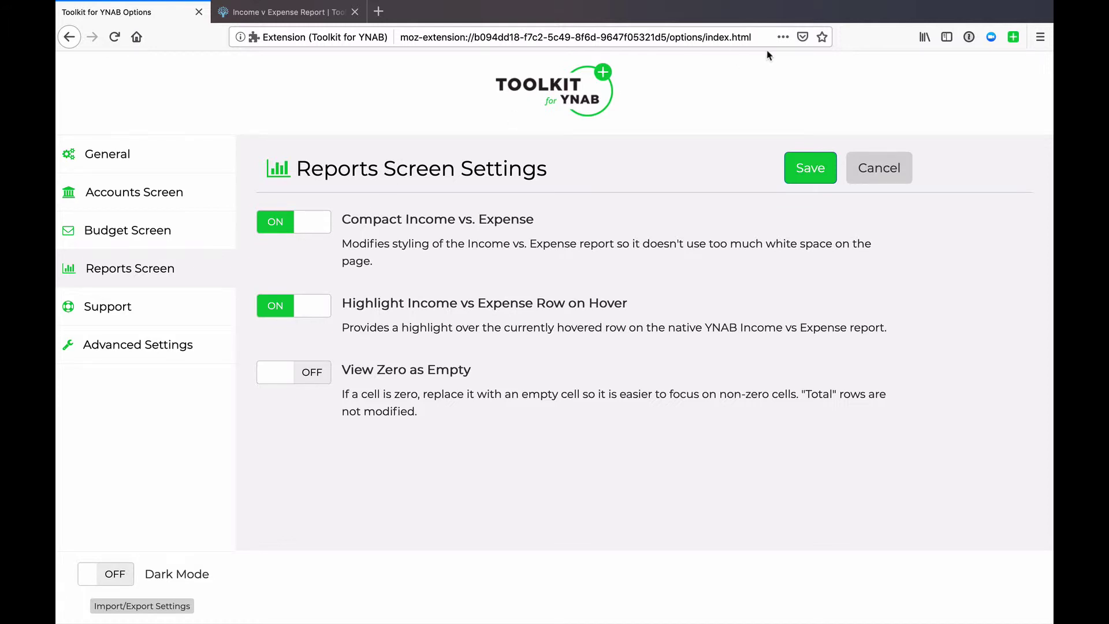
pyautogui.click(810, 171)
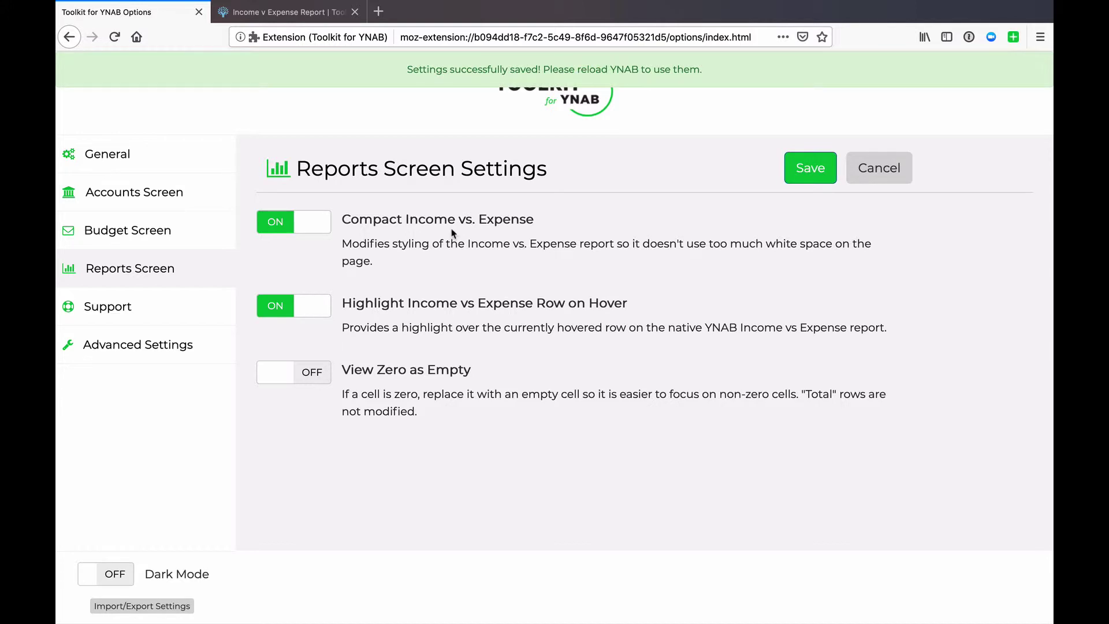
pyautogui.click(283, 12)
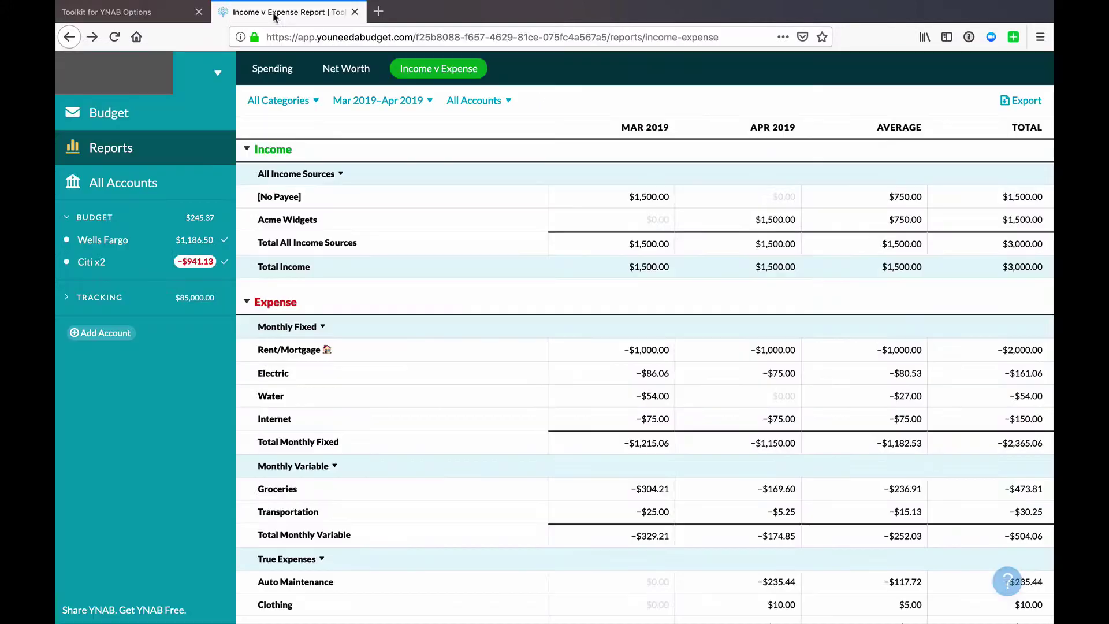
pyautogui.click(114, 36)
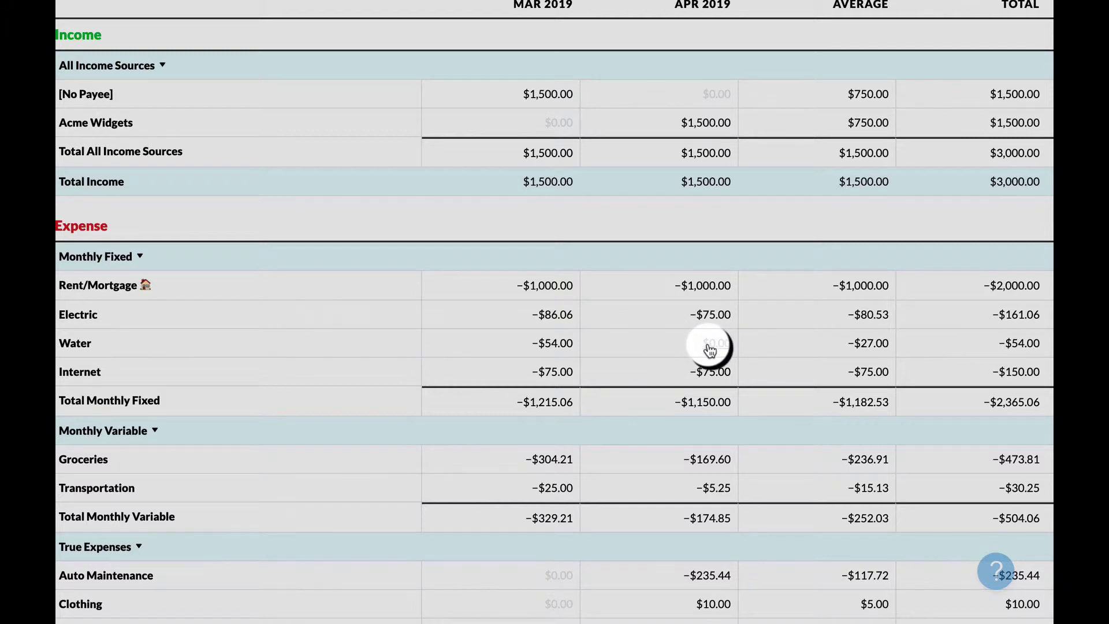
# - Turn on View Zero as Empty in the Reports Screen settings, save, and reload the Income v Expense report
pyautogui.scroll(-3, 710, 350)
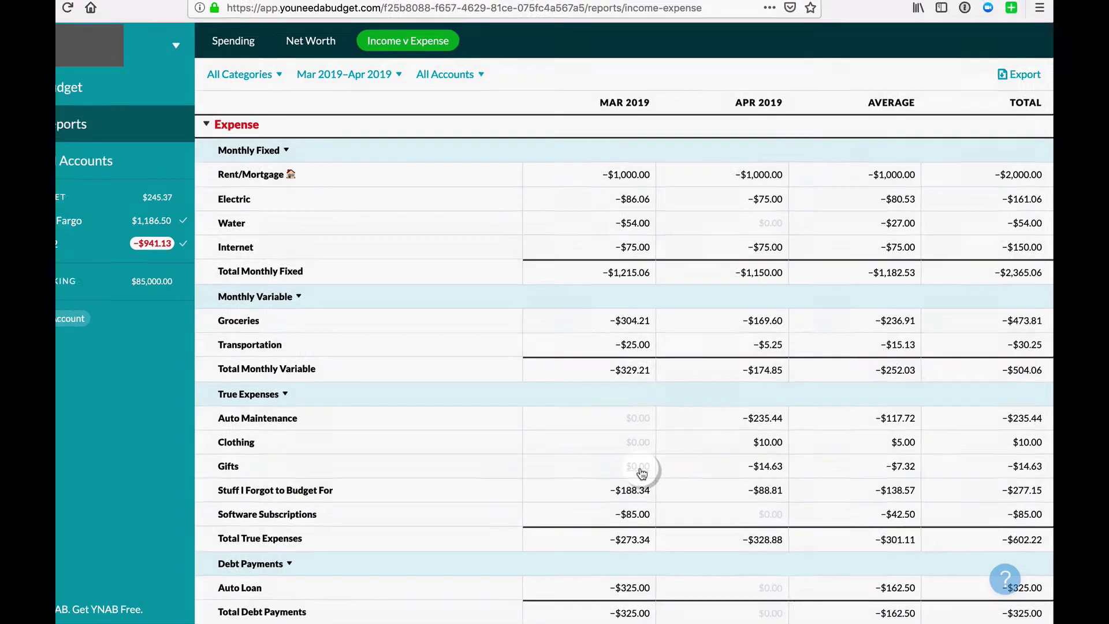
pyautogui.scroll(-3, 563, 444)
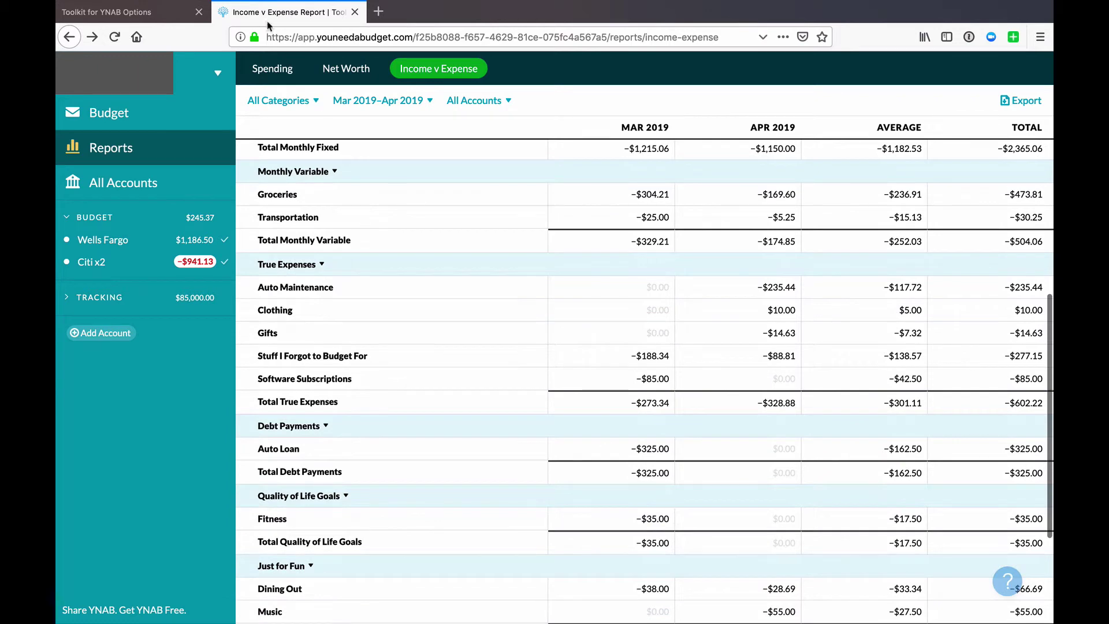
pyautogui.click(133, 11)
pyautogui.click(237, 322)
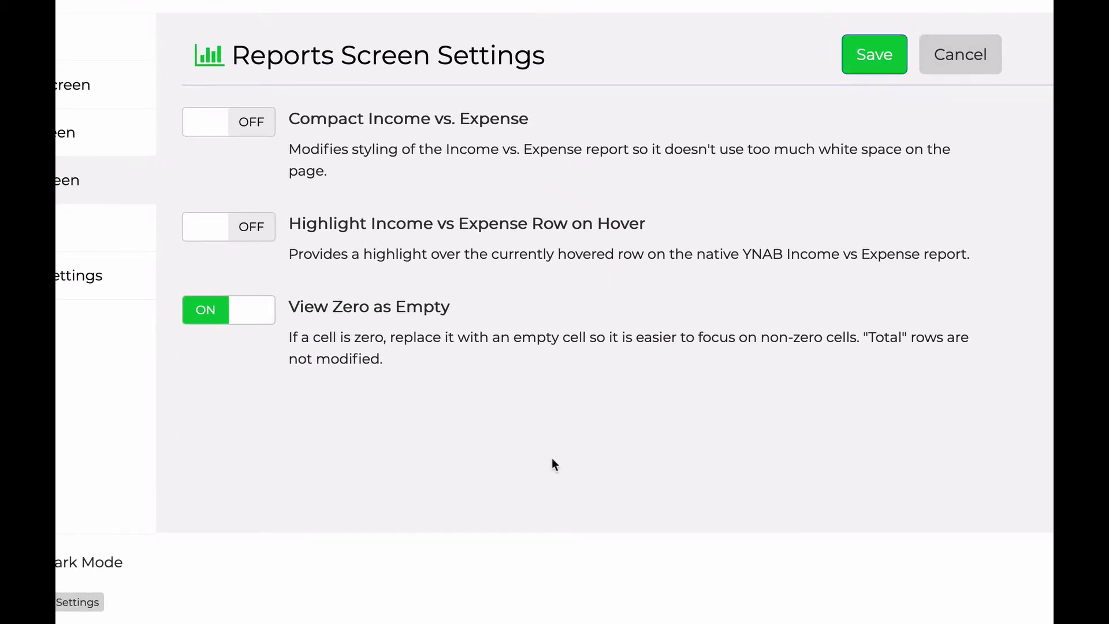
pyautogui.hotkey('ctrl', 'Tab')
pyautogui.hotkey('ctrl', 'r')
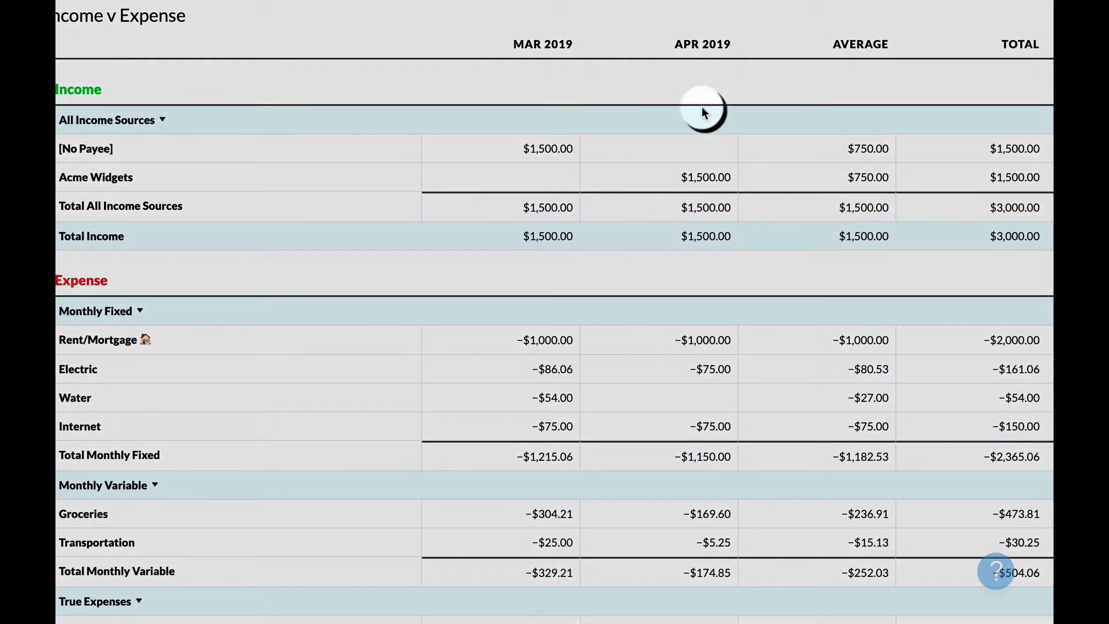
# - Examine how zero amounts appear in the category rows and total rows of the Income v Expense report
pyautogui.click(709, 157)
pyautogui.scroll(-1, 621, 286)
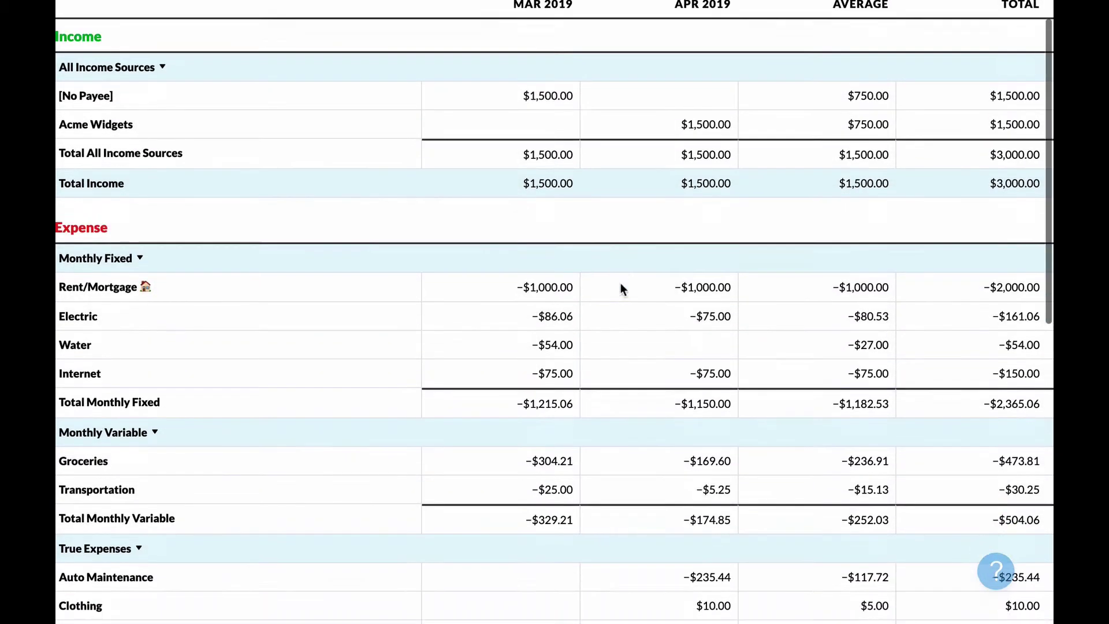
pyautogui.scroll(-10, 620, 288)
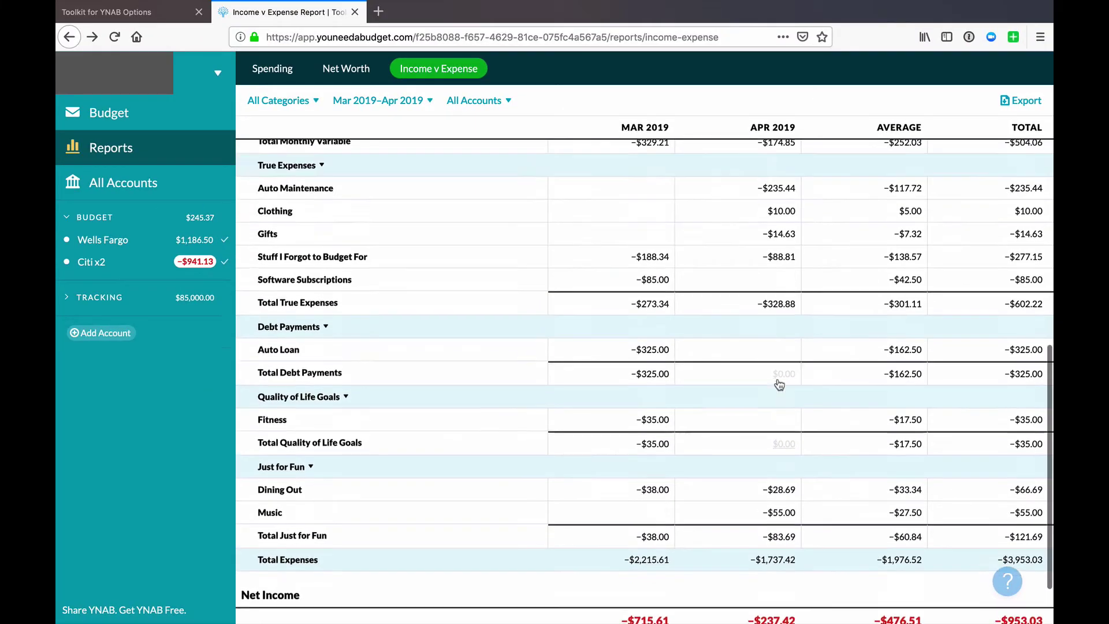
pyautogui.scroll(10, 780, 383)
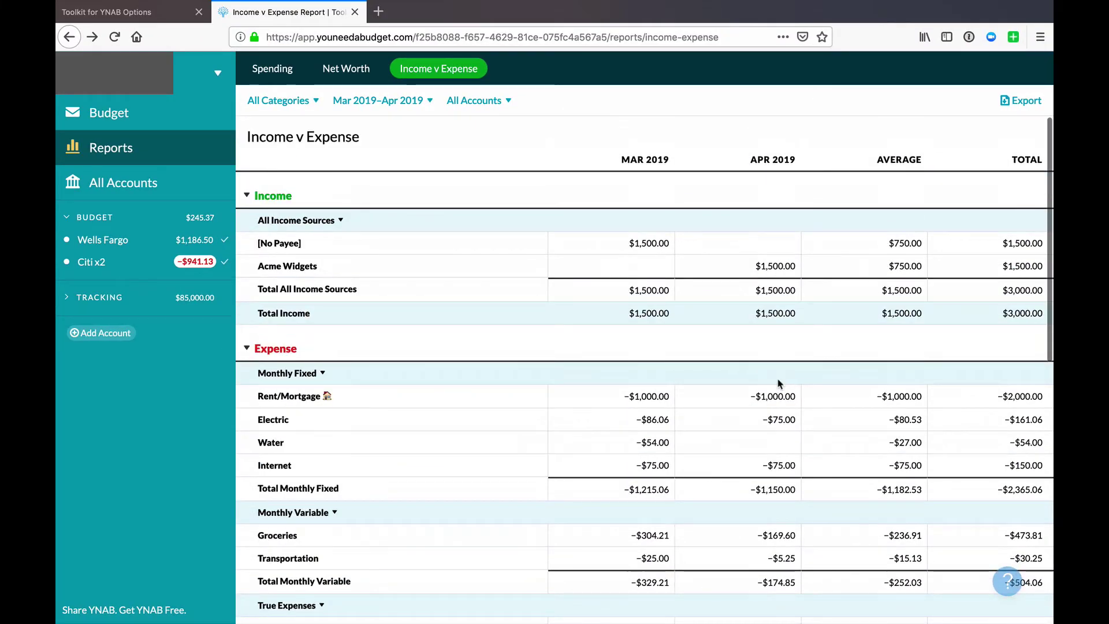
# - Turn on Highlight Income vs Expense Row on Hover and Compact Income vs. Expense, save, and reload the report
pyautogui.click(166, 12)
pyautogui.click(312, 306)
pyautogui.click(308, 222)
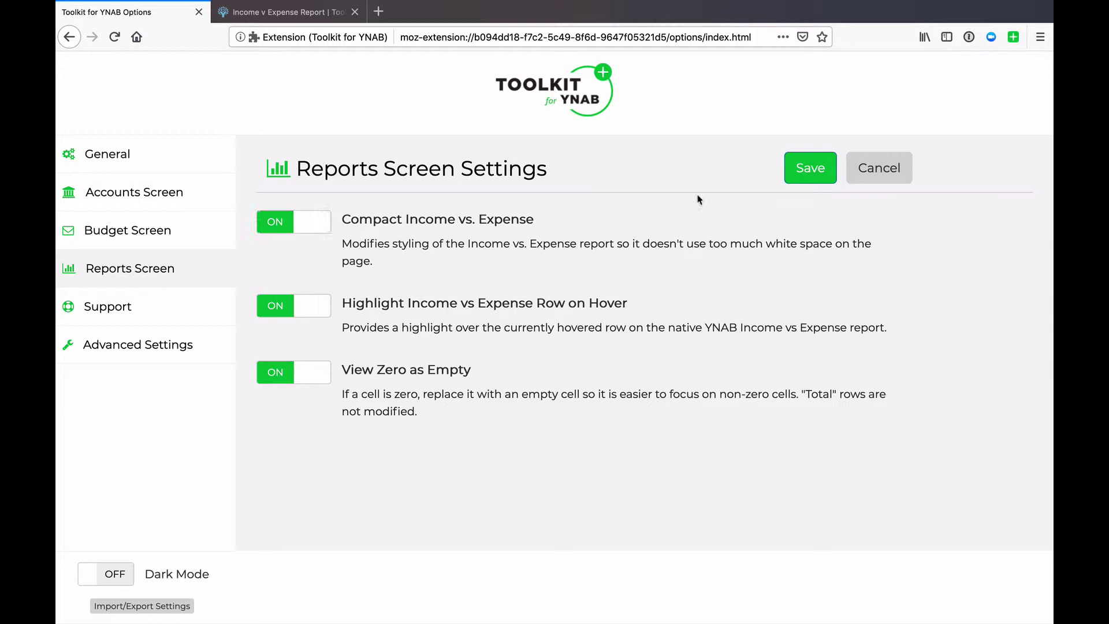
pyautogui.click(810, 174)
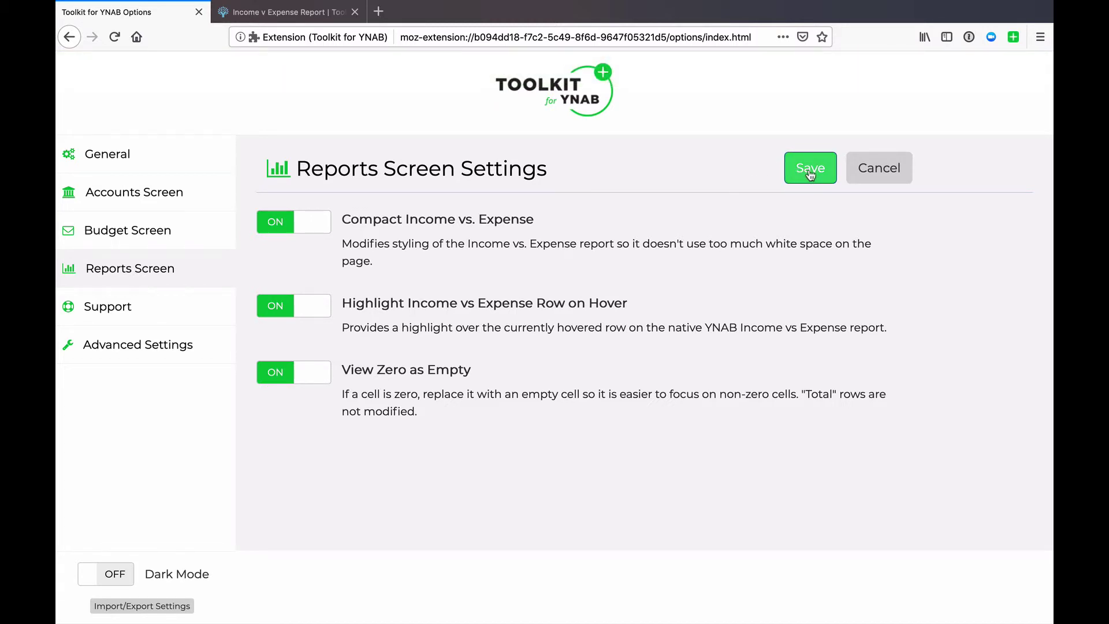
pyautogui.click(282, 12)
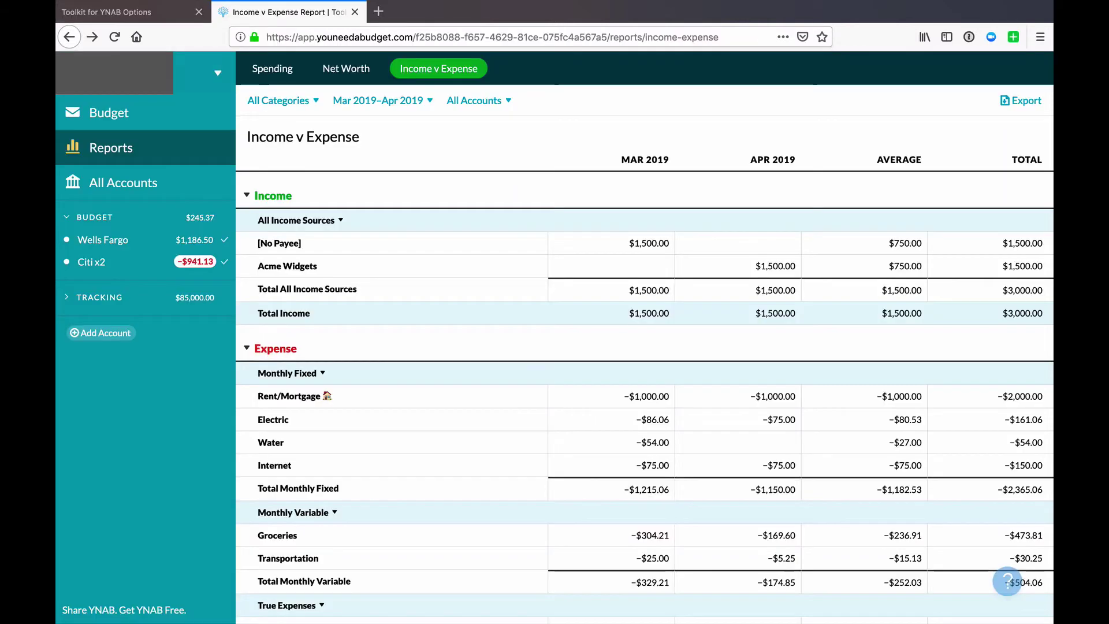
pyautogui.press('super+r')
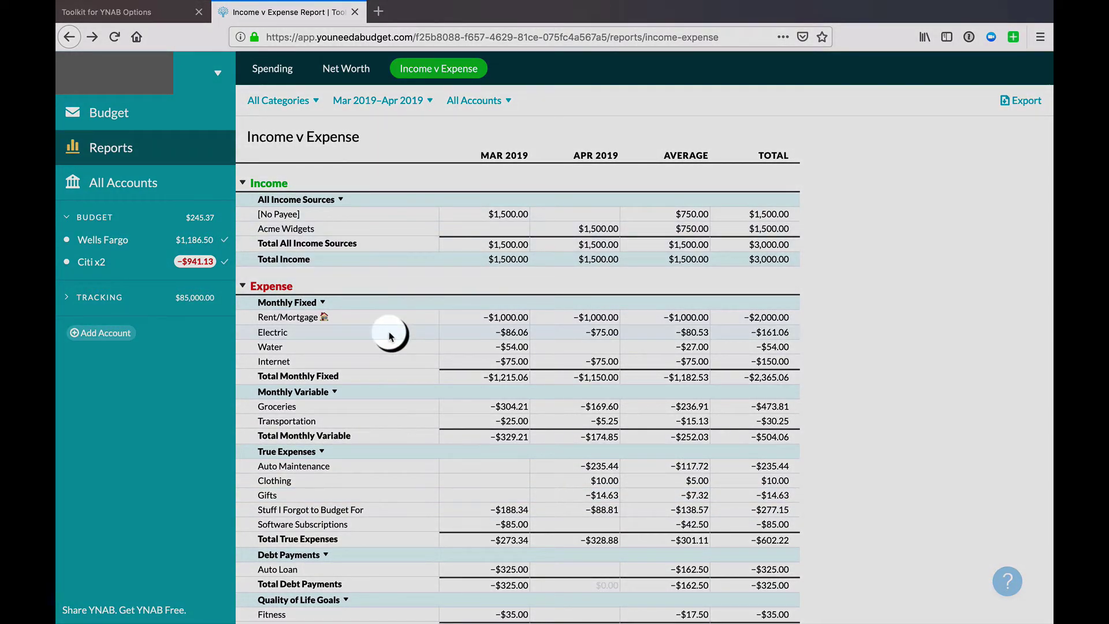
# - Examine the report's compact spacing, row highlighting and zero cells down to Net Income, and return to the Toolkit's Reports Screen settings
pyautogui.scroll(-1, 390, 335)
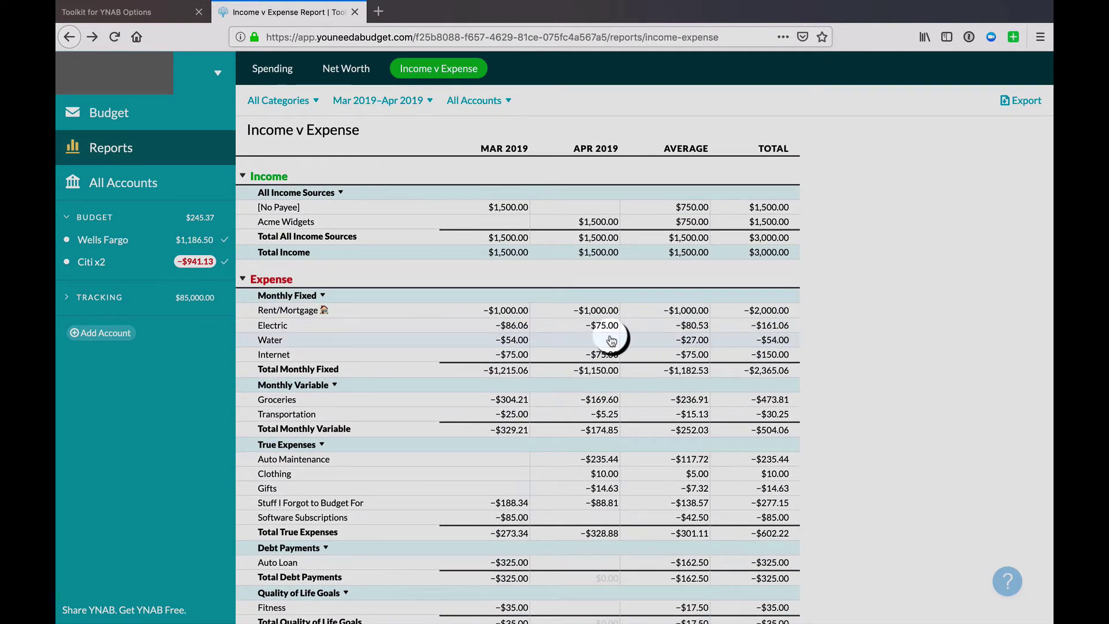
pyautogui.scroll(-3, 398, 462)
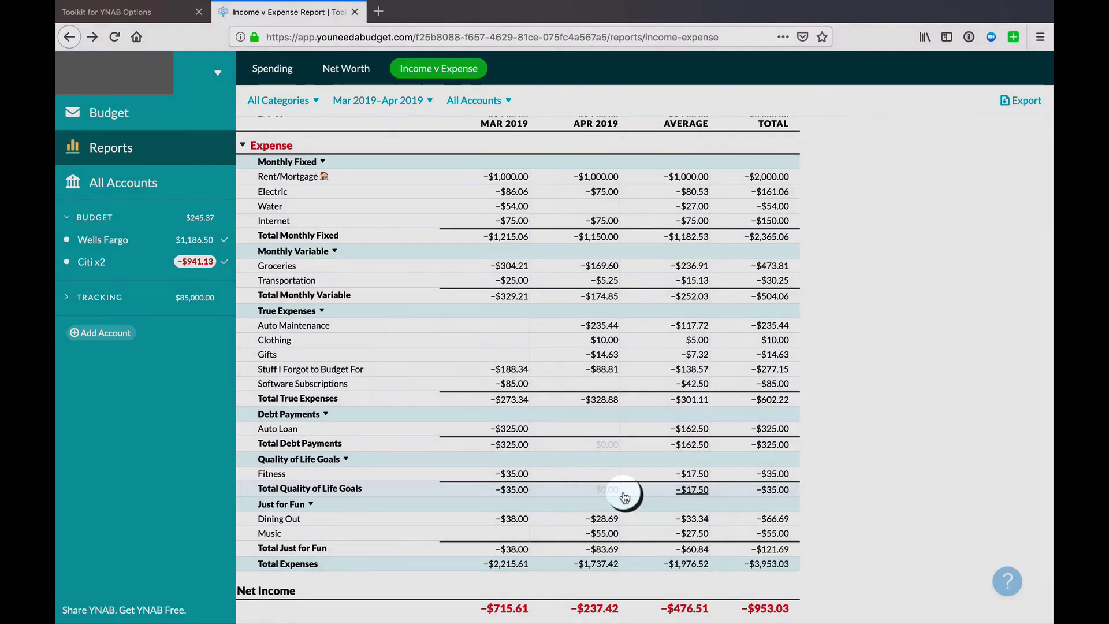
pyautogui.scroll(-2, 624, 497)
pyautogui.hotkey('ctrl', 'shift', 'Tab')
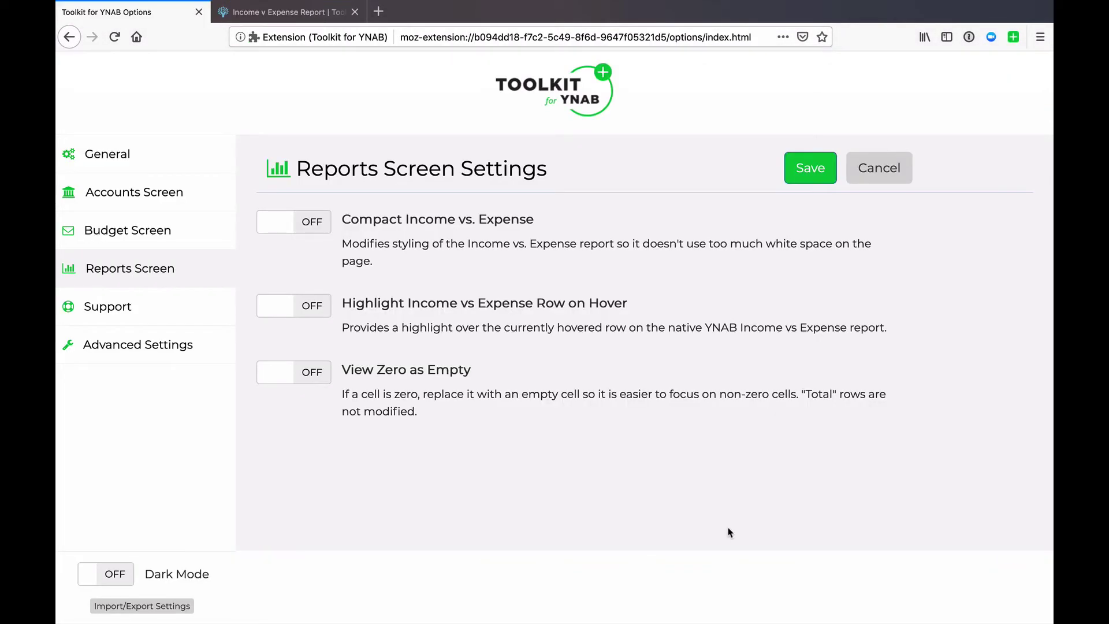